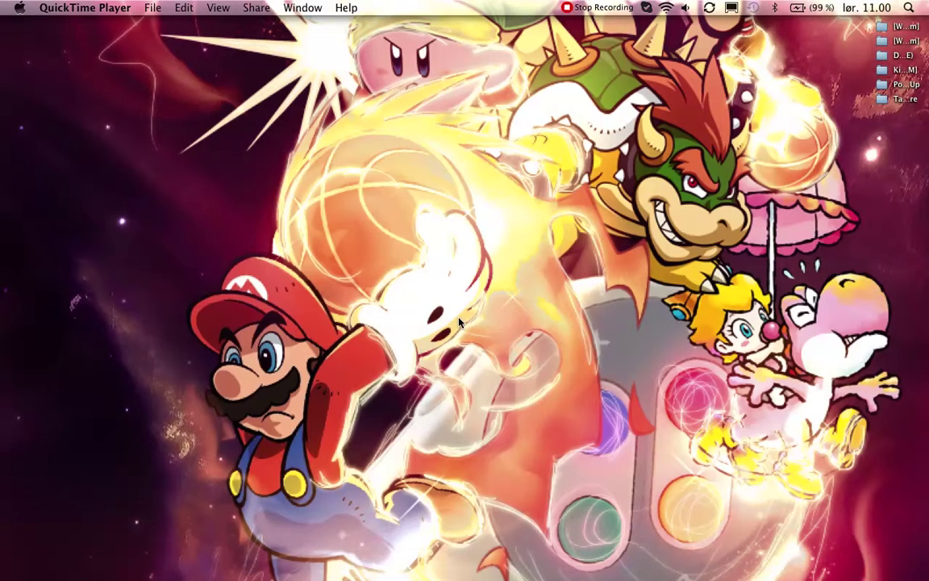
- Open the ds games folder from the Dock's games stack, look through it, and close it
mouse_move(707, 565)
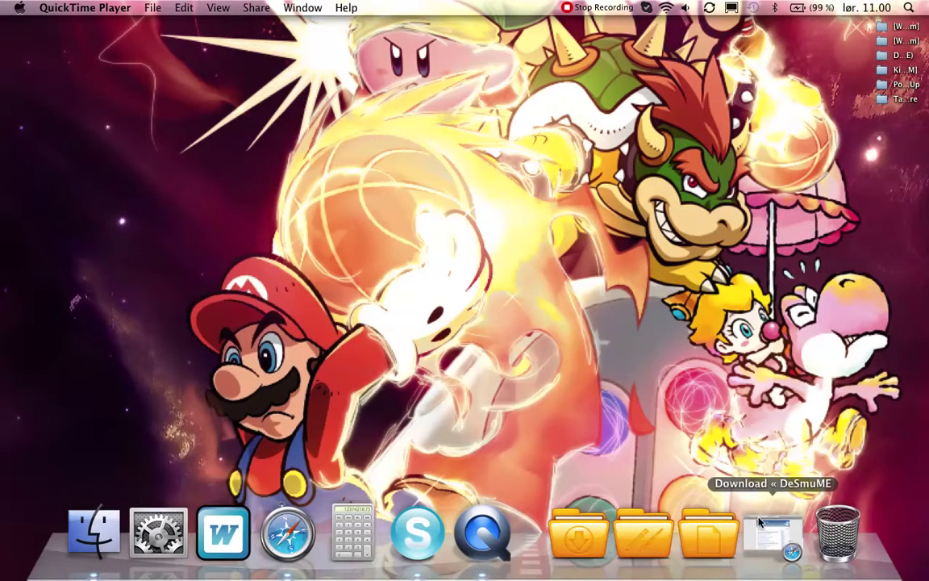
click(579, 530)
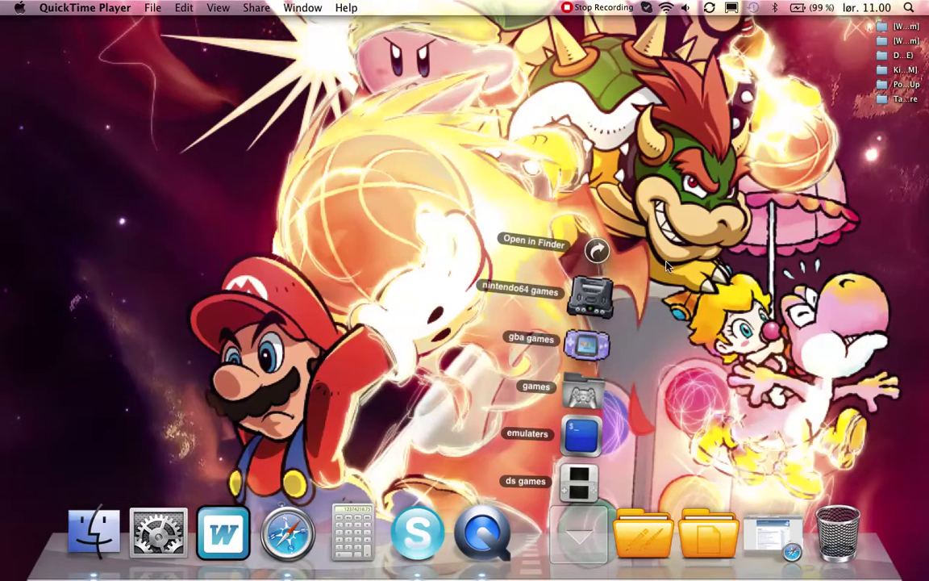
click(581, 482)
scroll(555, 270, down, 5)
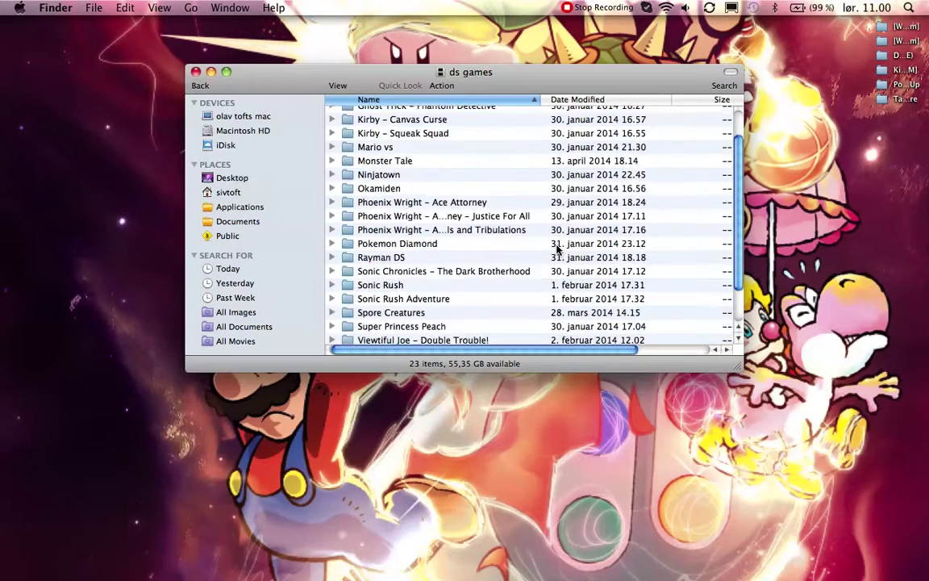
scroll(557, 250, up, 5)
scroll(556, 247, down, 5)
scroll(556, 247, up, 5)
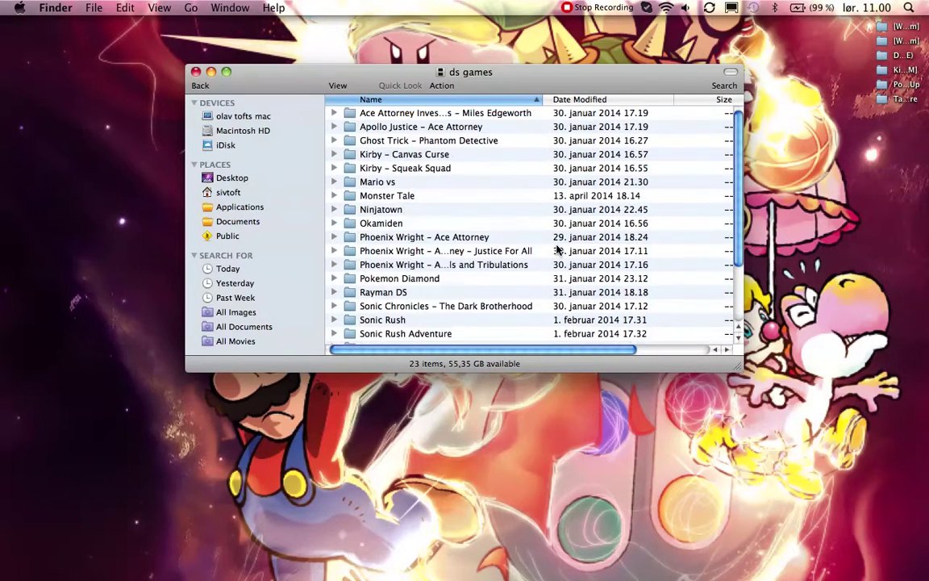
click(195, 72)
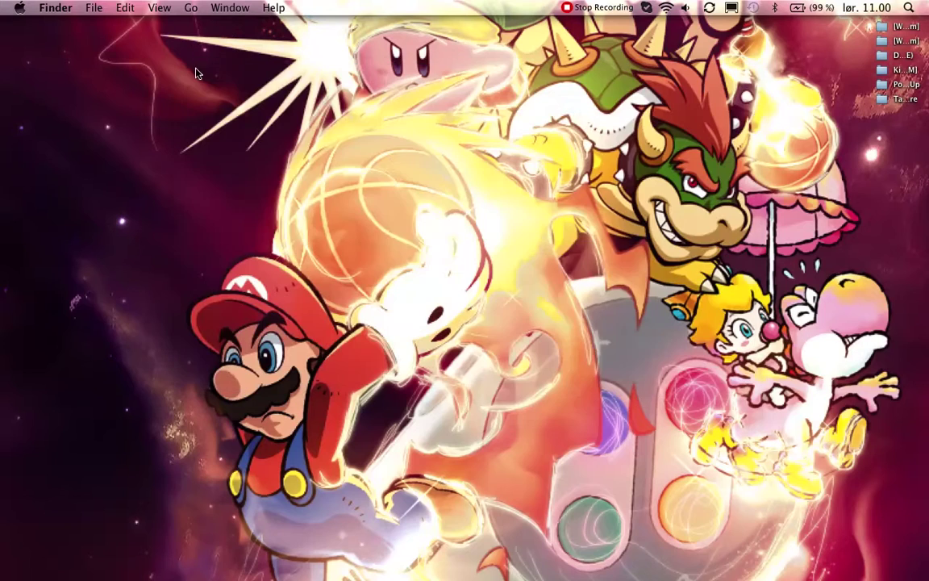
- Browse the games, Applications and Documents stacks, then restore the minimized DeSmuME download page
mouse_move(565, 574)
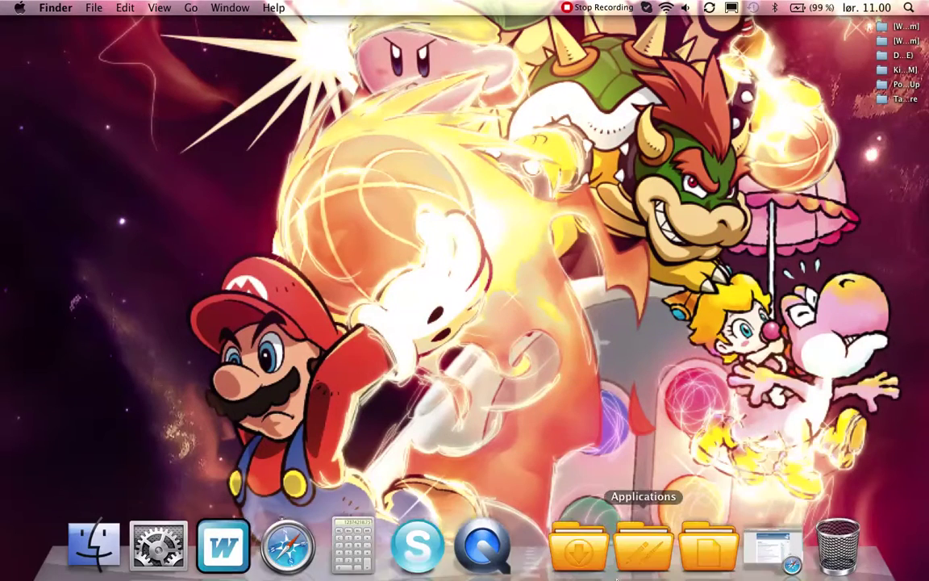
click(593, 534)
click(643, 534)
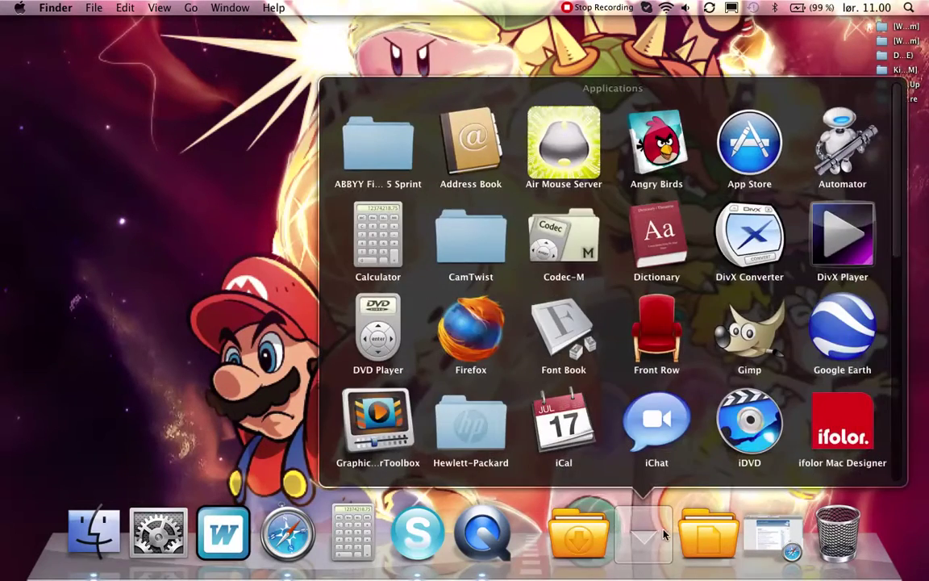
click(701, 534)
click(701, 535)
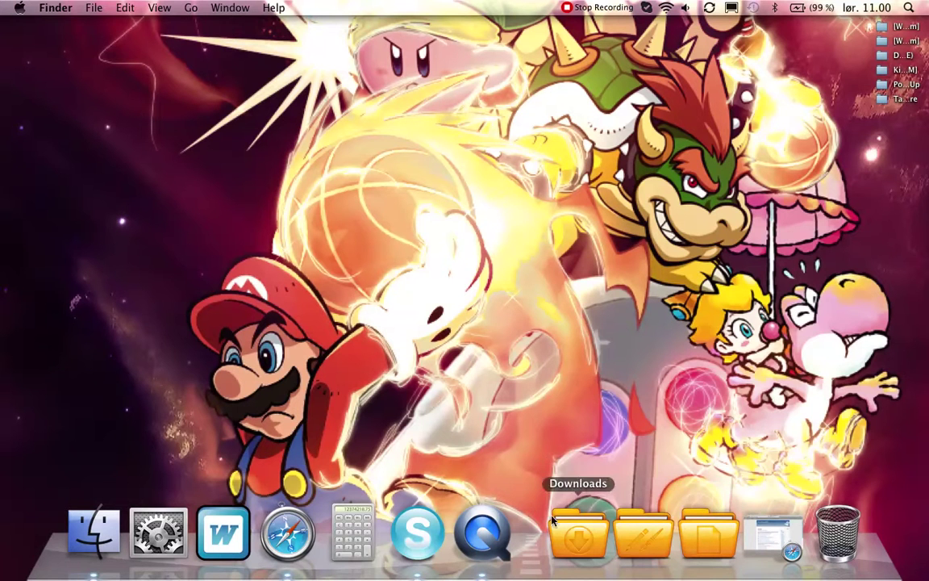
click(574, 558)
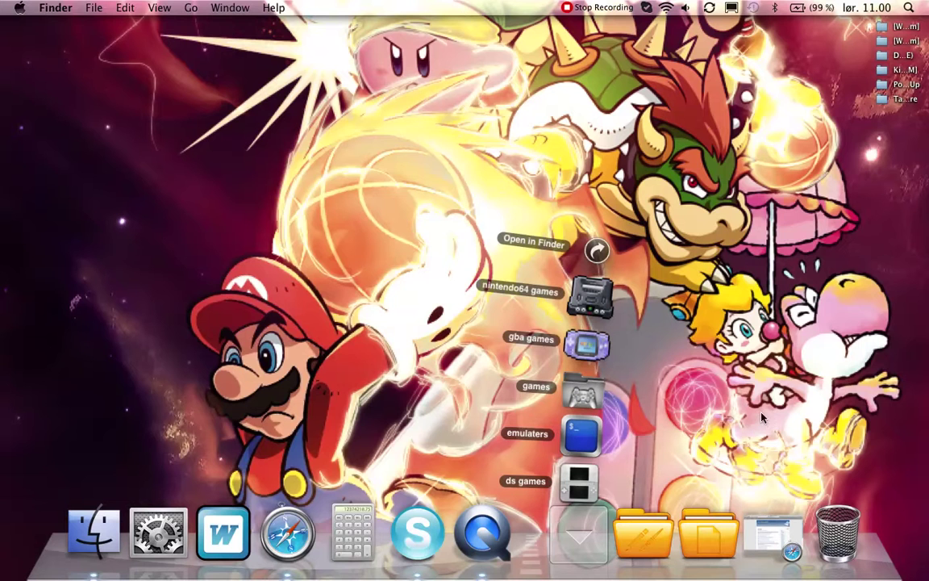
click(796, 547)
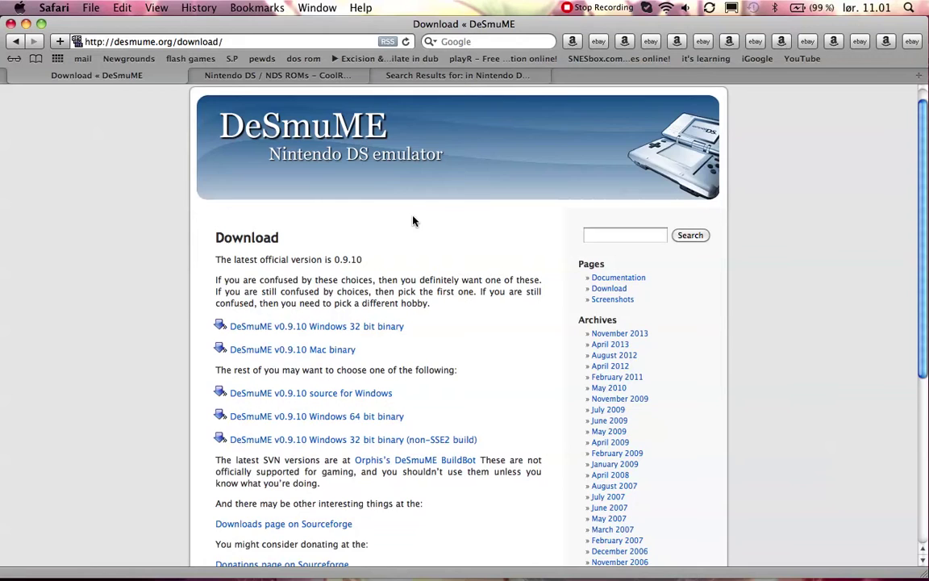
scroll(539, 246, down, 5)
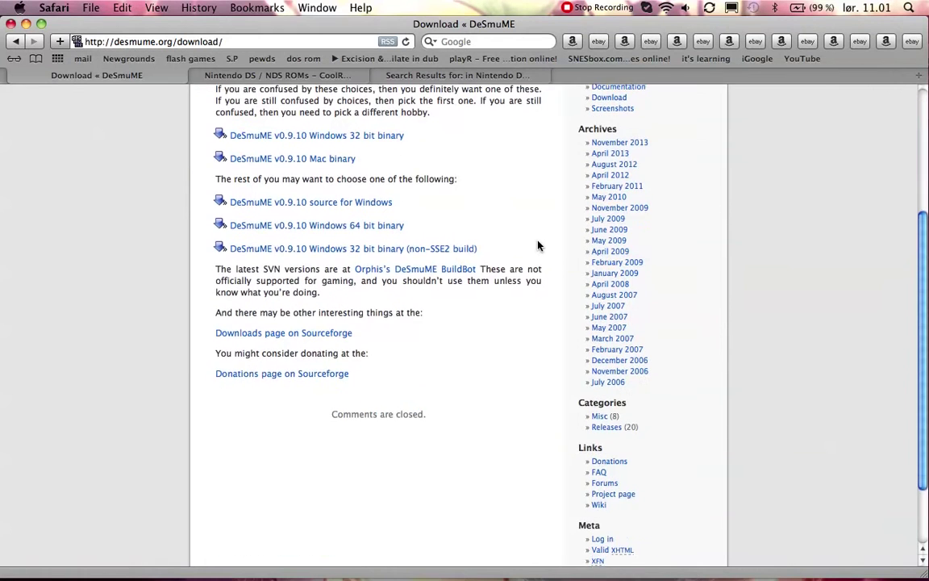
scroll(539, 246, up, 2)
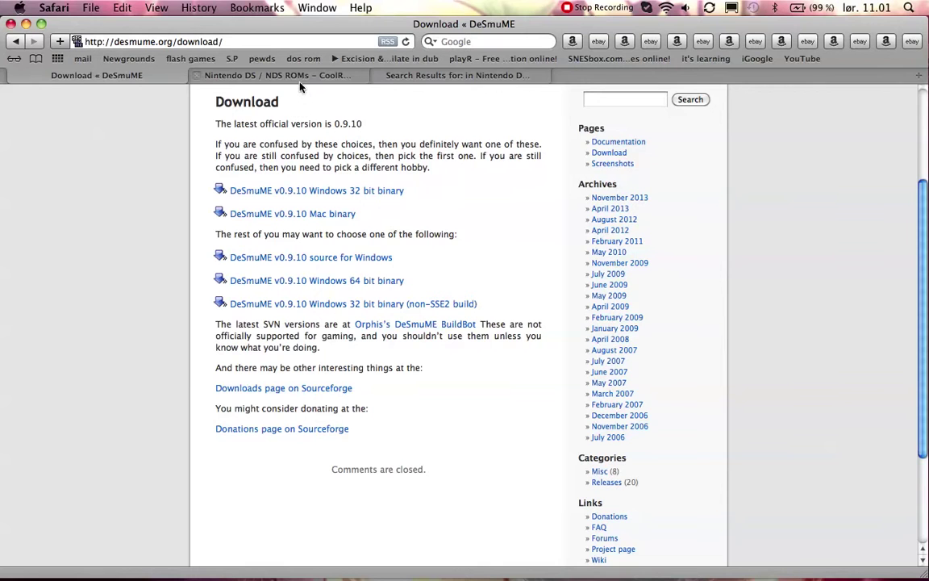
click(270, 75)
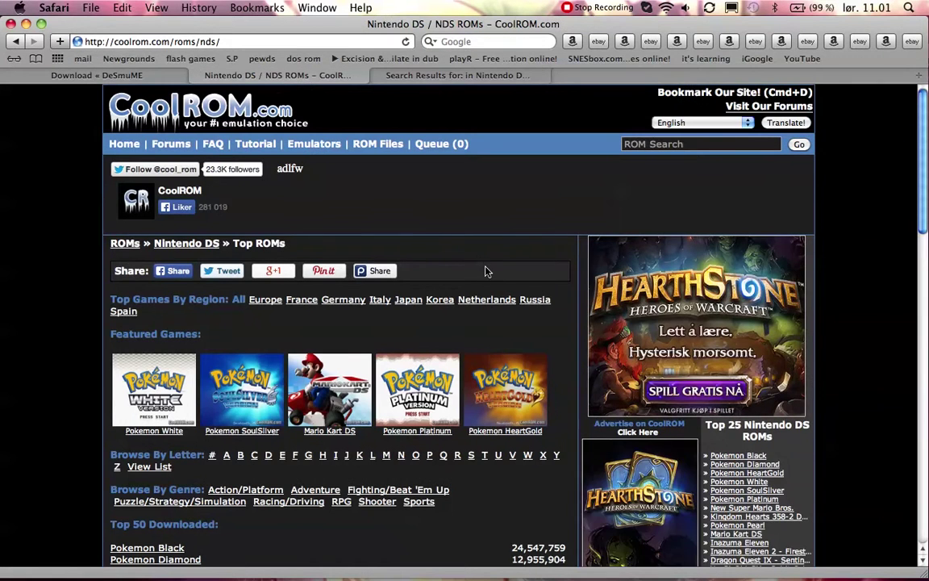
scroll(486, 271, down, 8)
scroll(487, 271, down, 3)
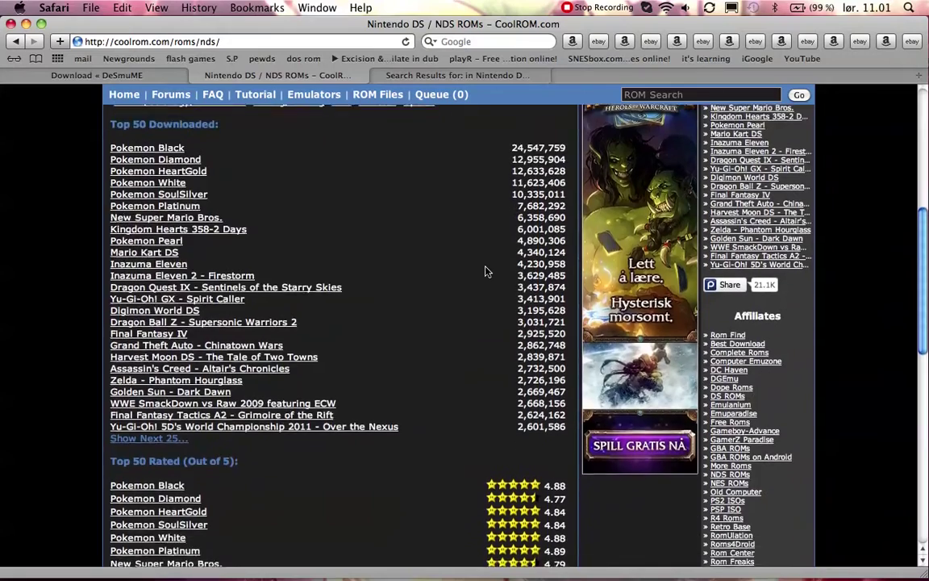
scroll(487, 271, up, 3)
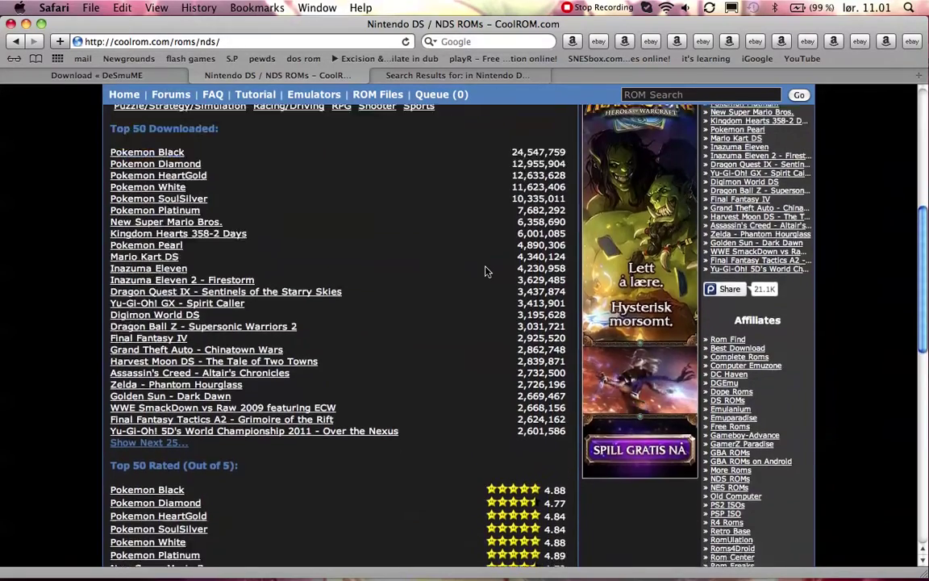
scroll(486, 271, down, 8)
scroll(487, 271, down, 8)
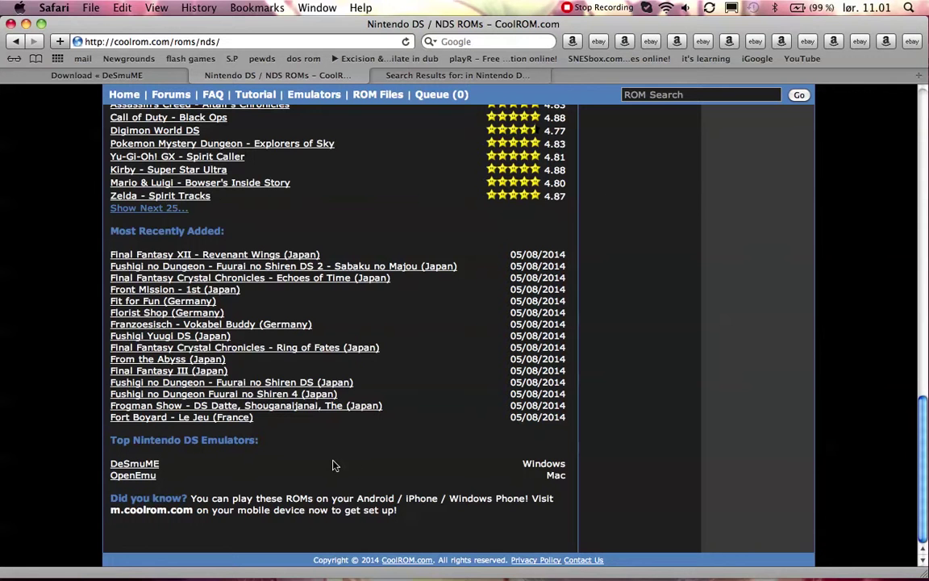
click(103, 74)
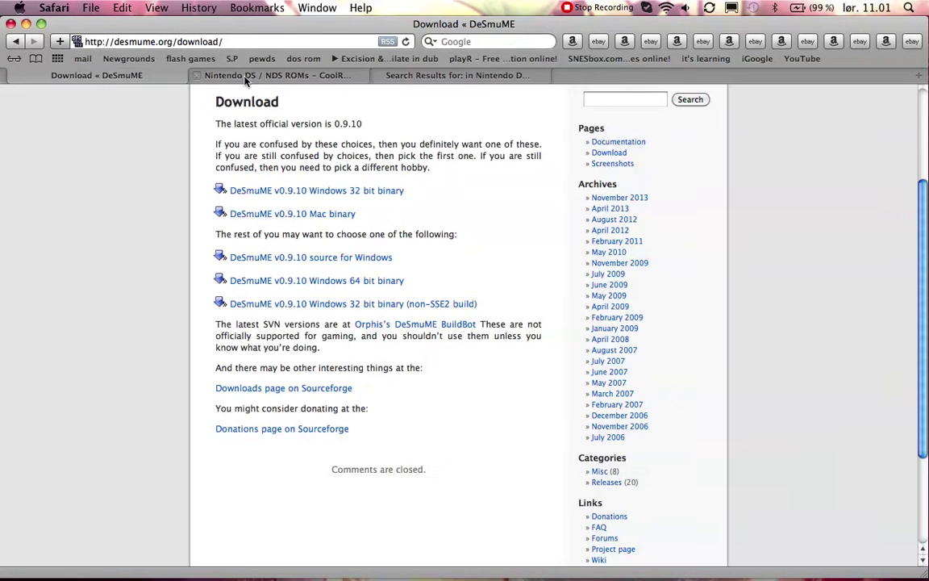
click(247, 76)
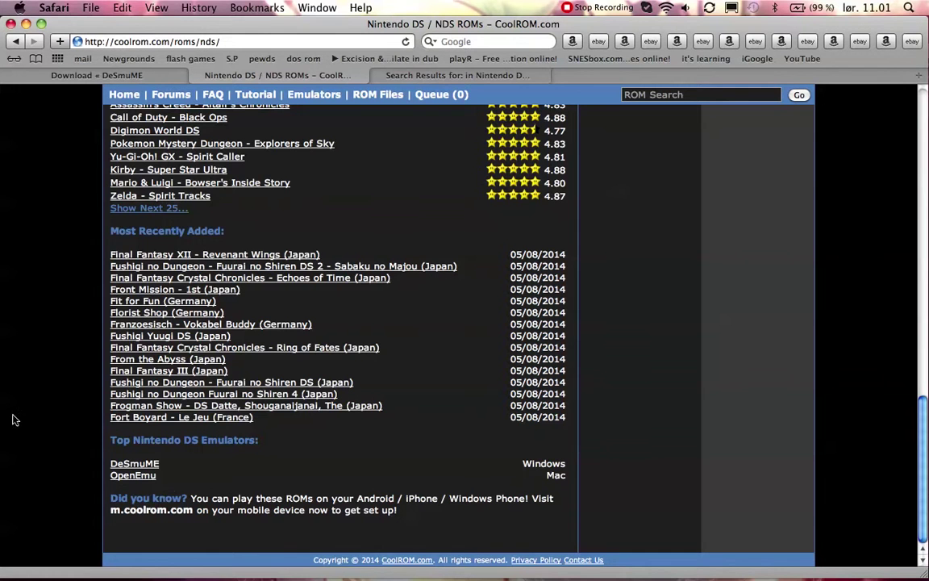
click(82, 75)
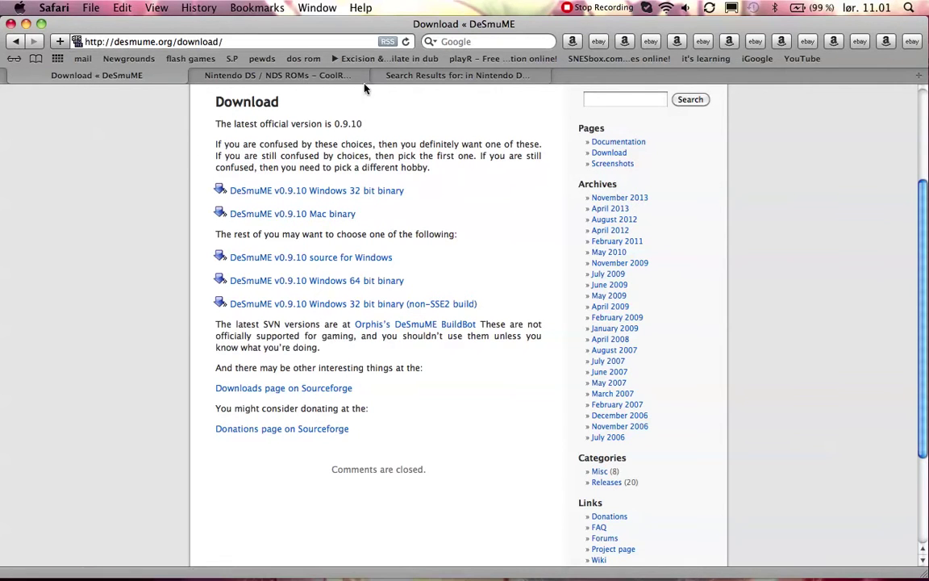
- Switch to the Emuparadise Nintendo DS search results and scroll through the listing
click(454, 77)
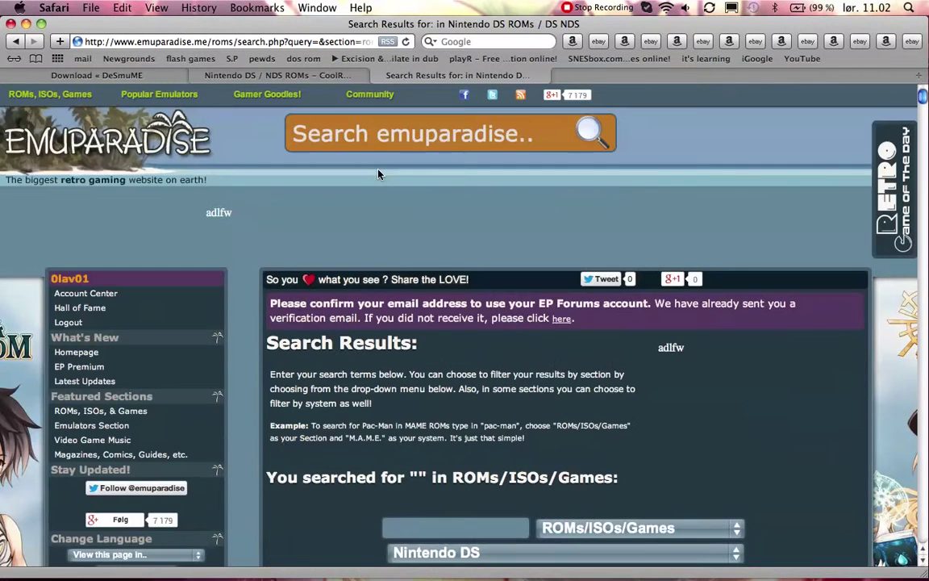
scroll(439, 303, down, 5)
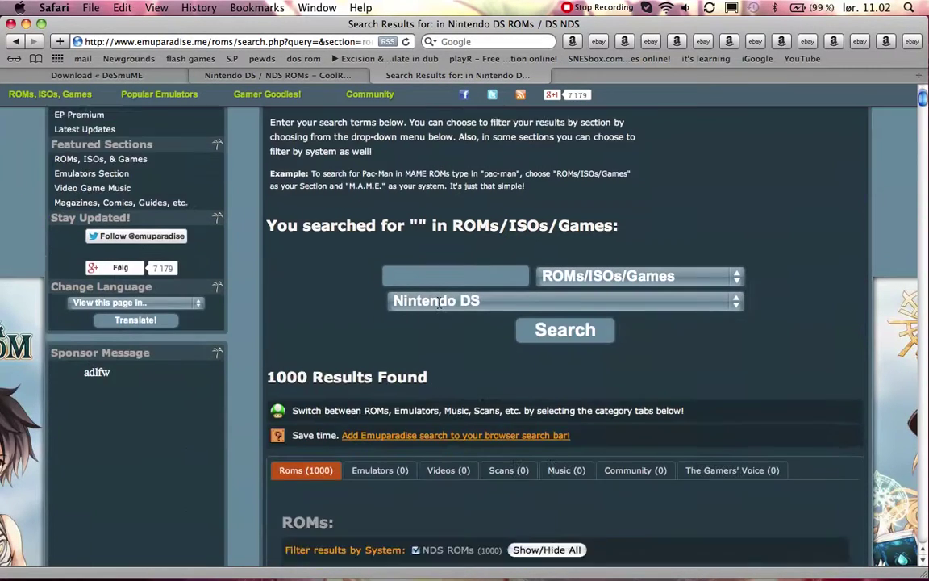
scroll(440, 303, down, 15)
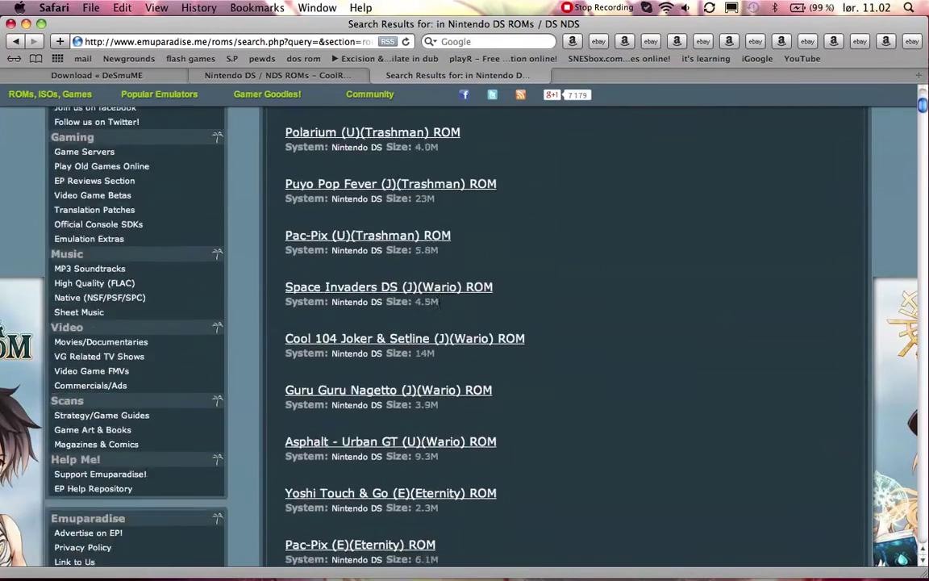
scroll(439, 302, down, 8)
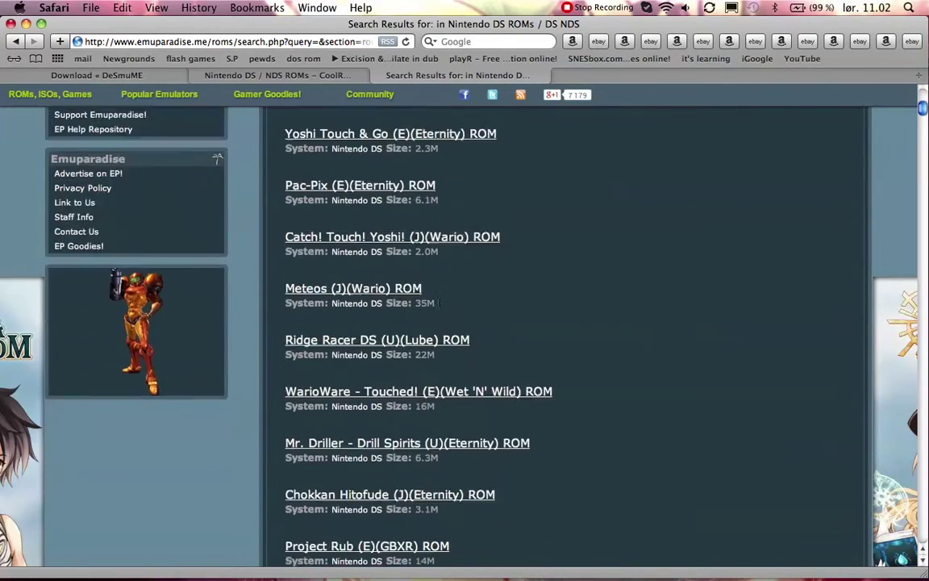
scroll(439, 303, down, 5)
scroll(439, 303, up, 20)
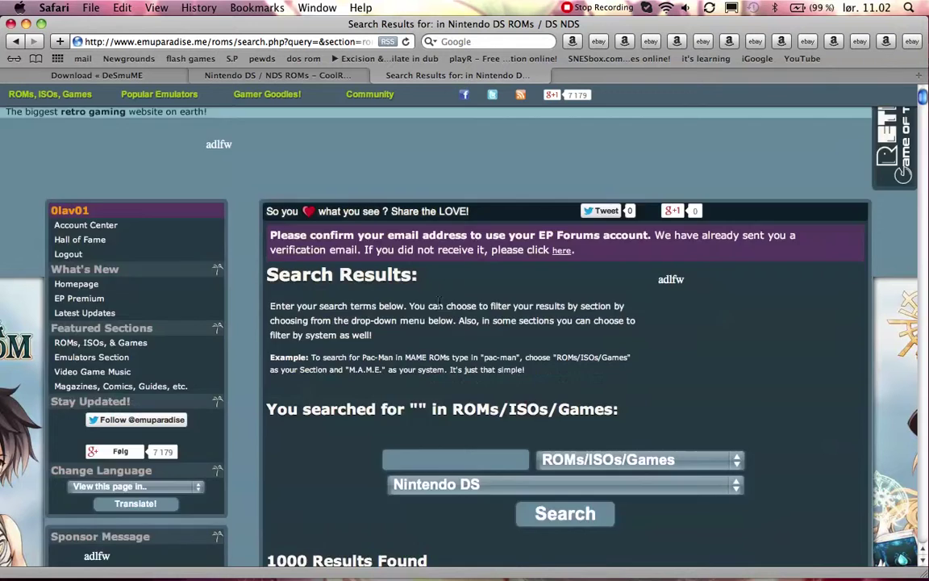
scroll(440, 303, down, 8)
scroll(439, 303, down, 2)
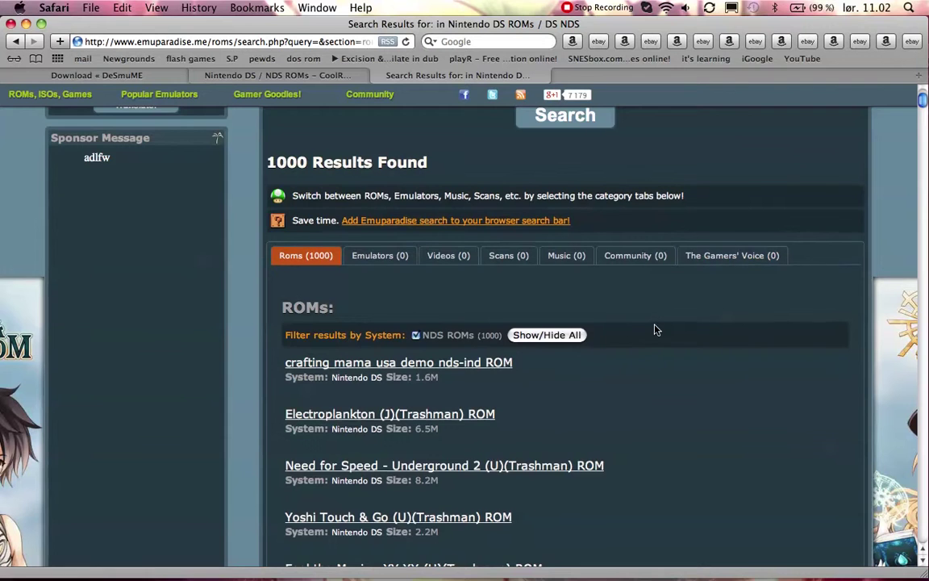
scroll(656, 329, down, 1)
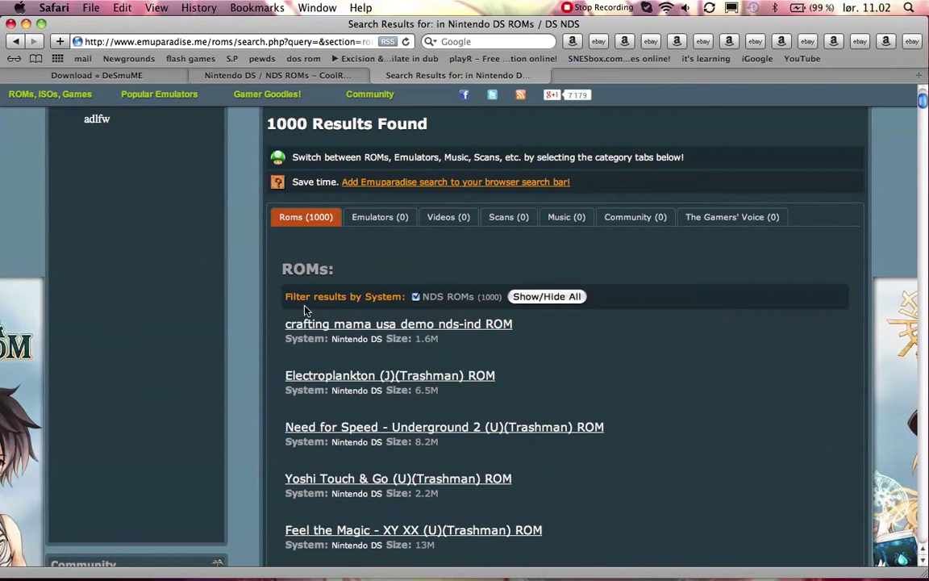
scroll(436, 307, down, 5)
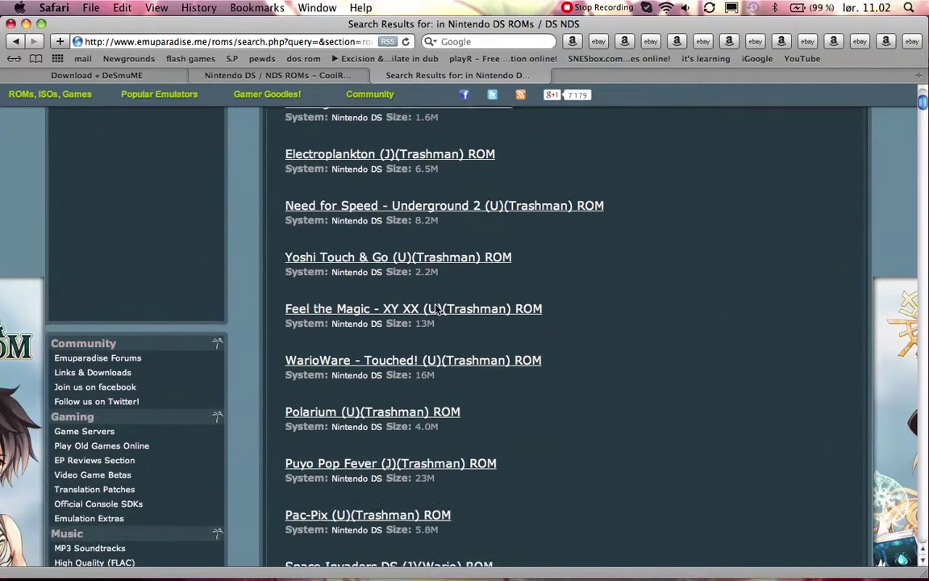
scroll(436, 307, up, 3)
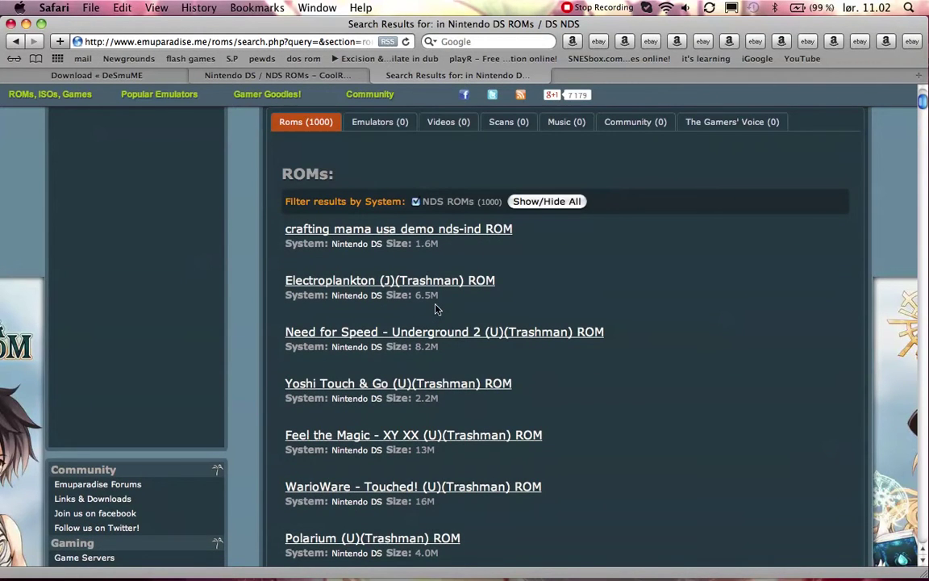
scroll(436, 307, down, 1)
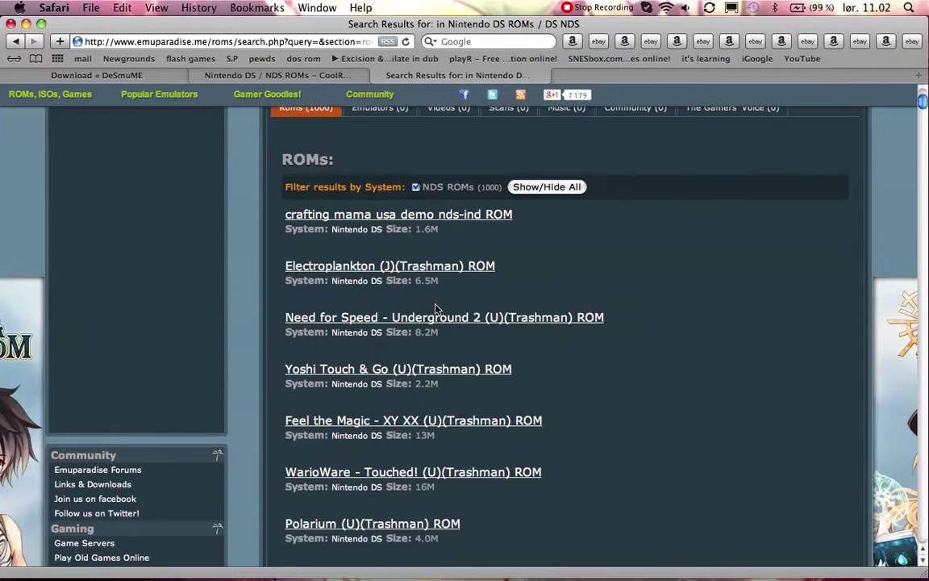
scroll(436, 307, down, 10)
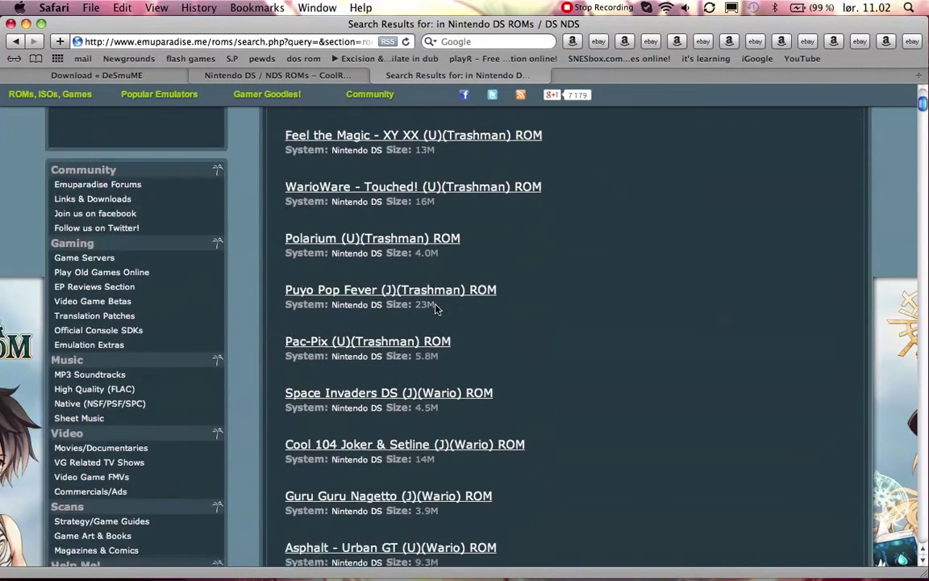
scroll(436, 307, up, 15)
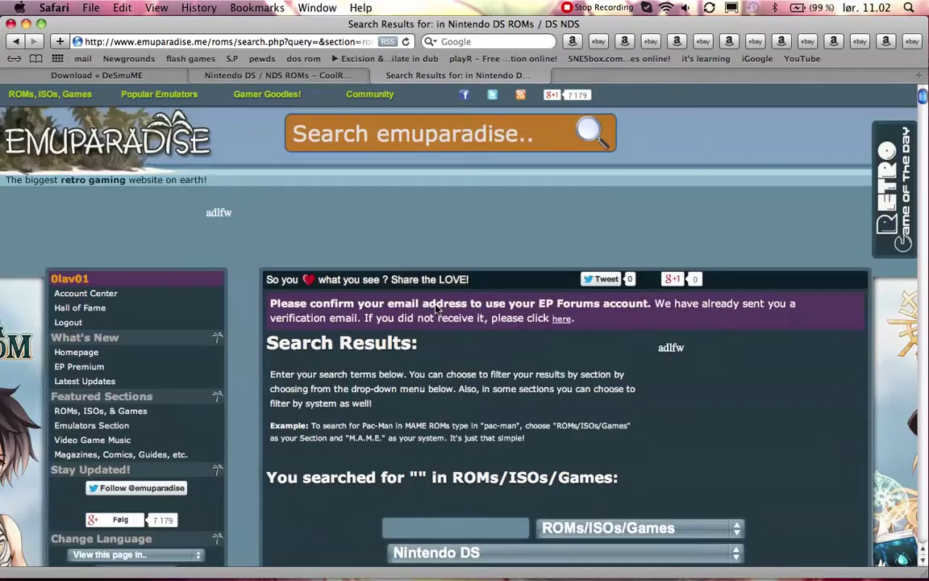
scroll(436, 308, down, 5)
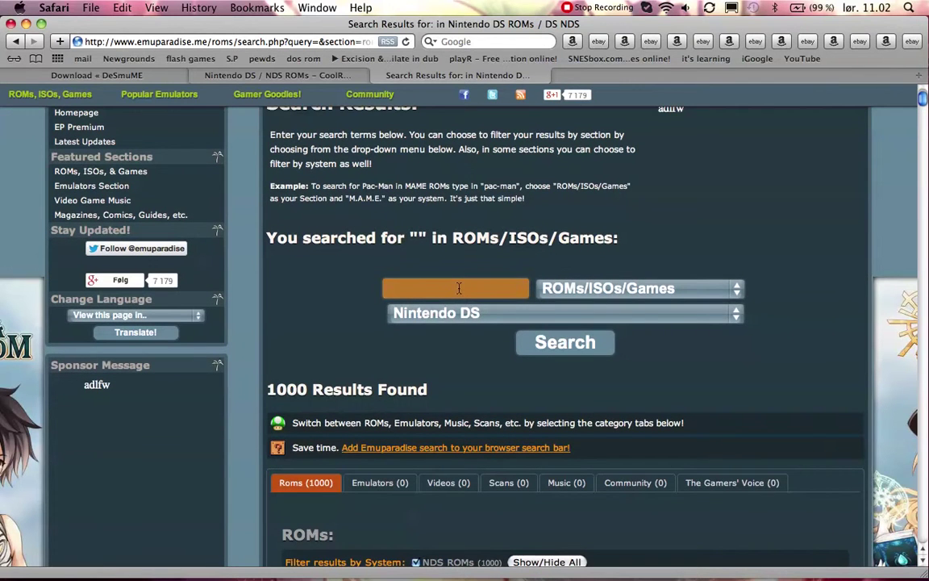
- Search Emuparadise for 'mario 64', review the 13 DS results, and close that tab
text(mario)
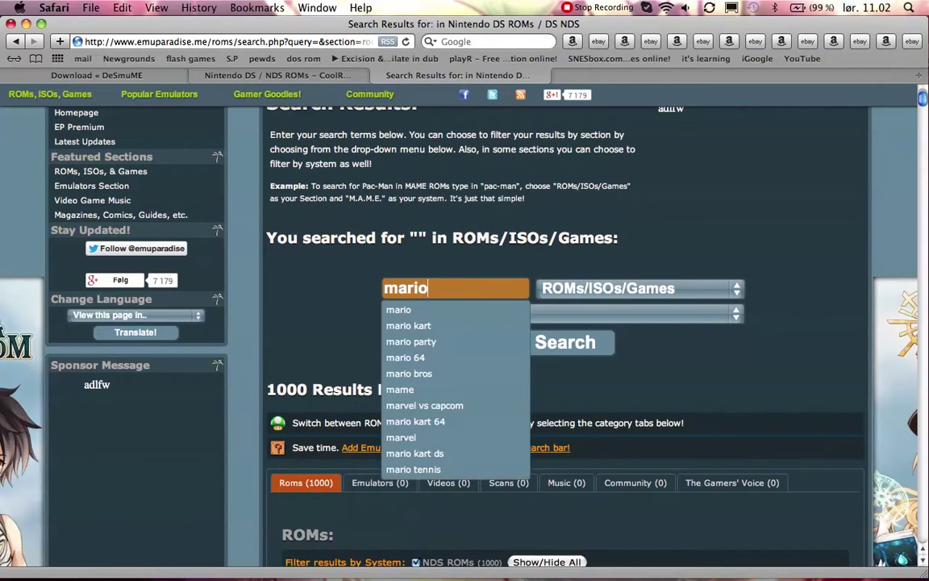
text( 64)
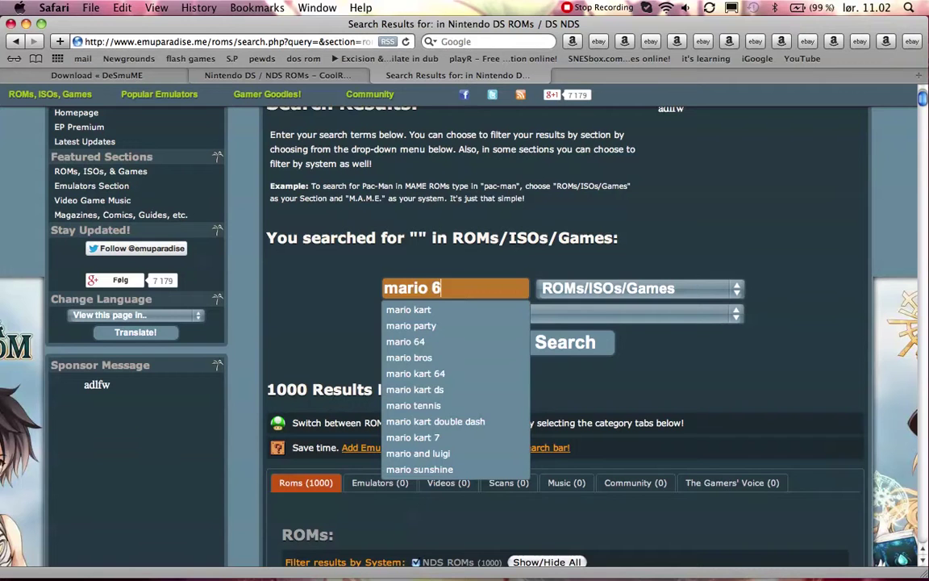
key(Return)
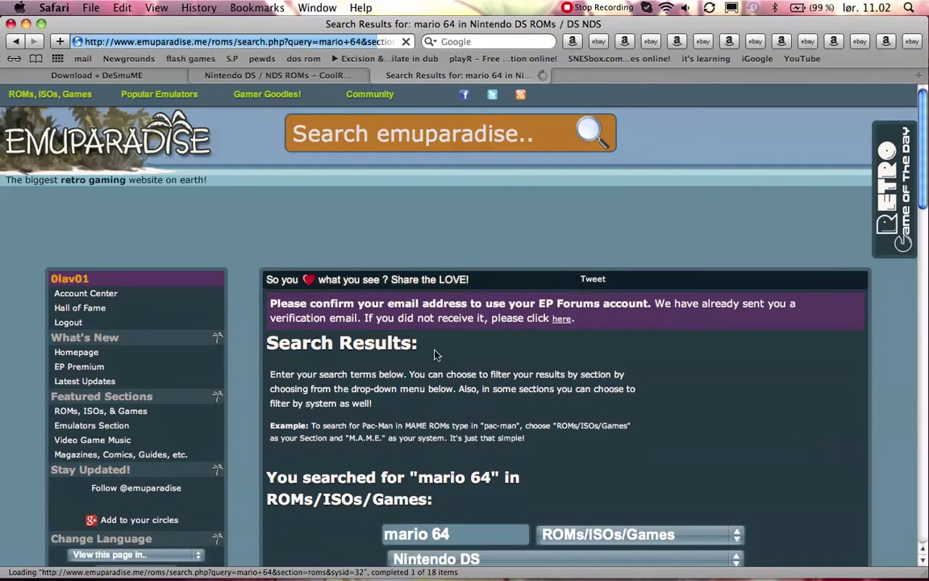
scroll(434, 355, down, 5)
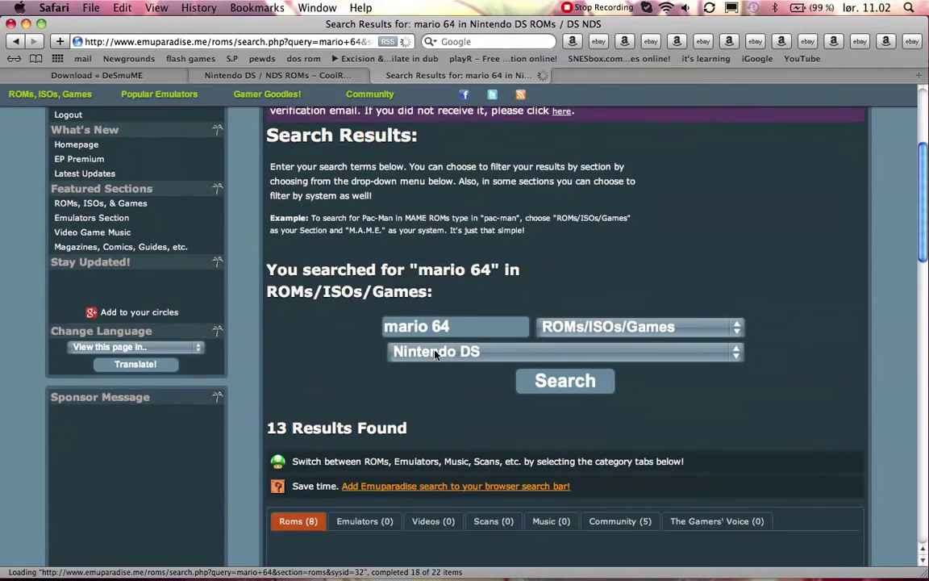
scroll(434, 355, down, 6)
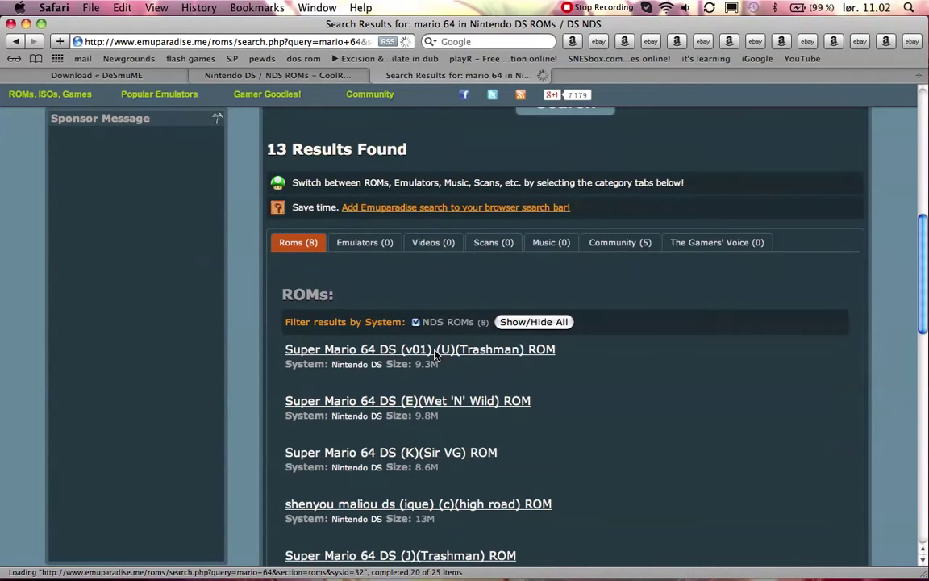
scroll(434, 355, down, 1)
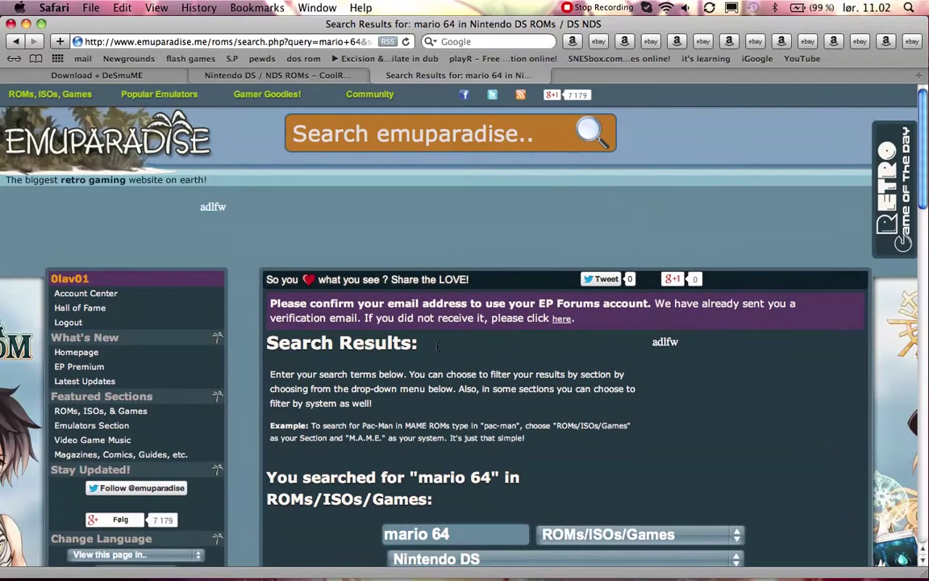
scroll(437, 346, down, 2)
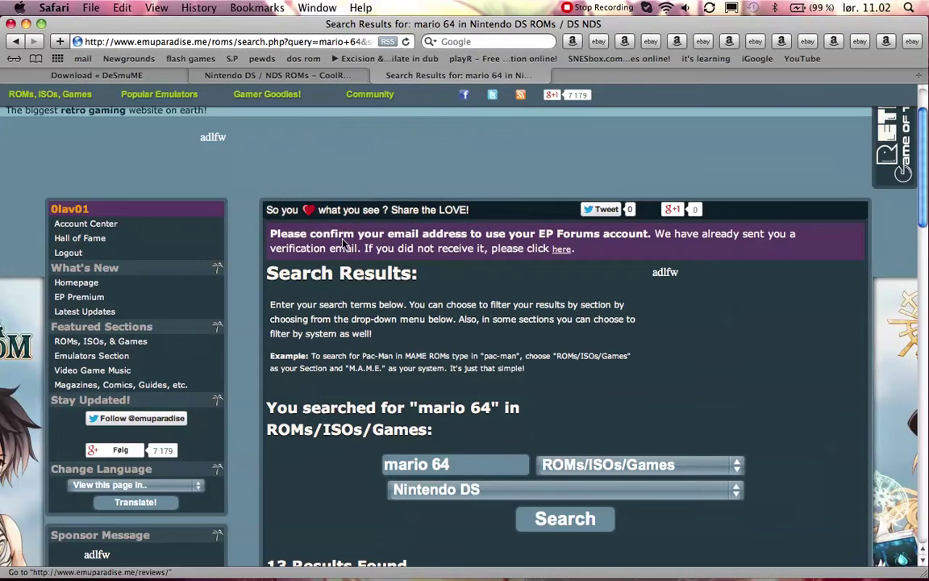
click(378, 75)
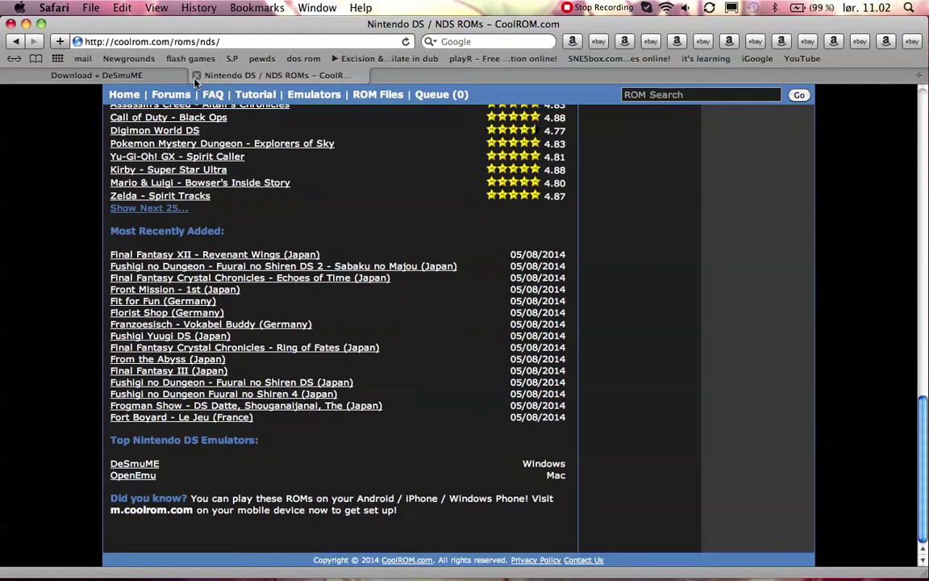
- Close the CoolROM page and Safari, then open and close the emulaters folder from the games stack
click(195, 75)
click(10, 24)
mouse_move(614, 577)
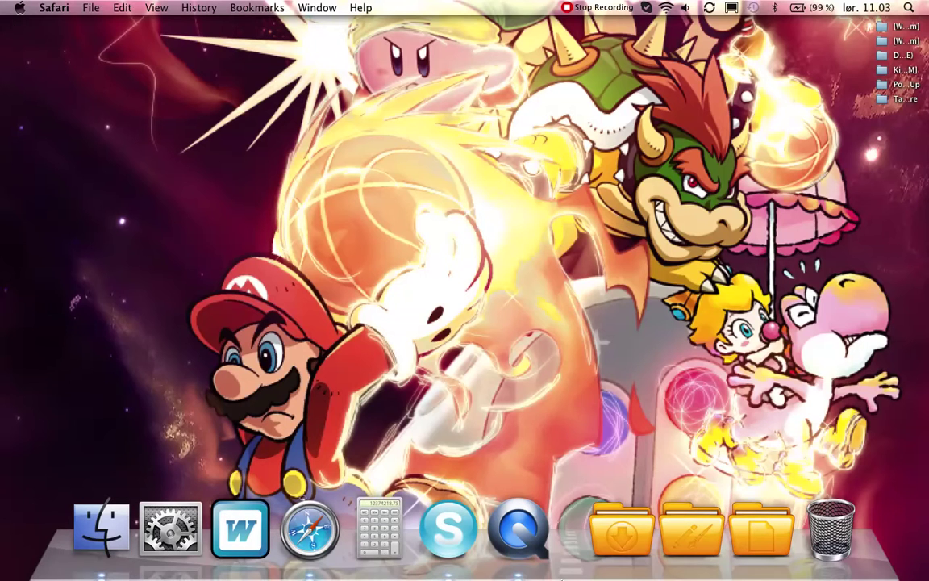
click(609, 530)
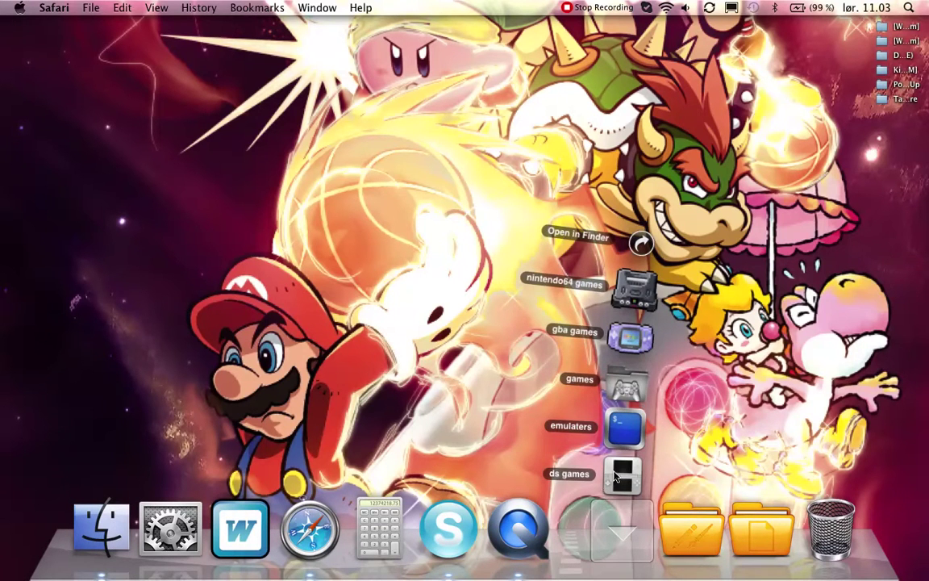
click(625, 428)
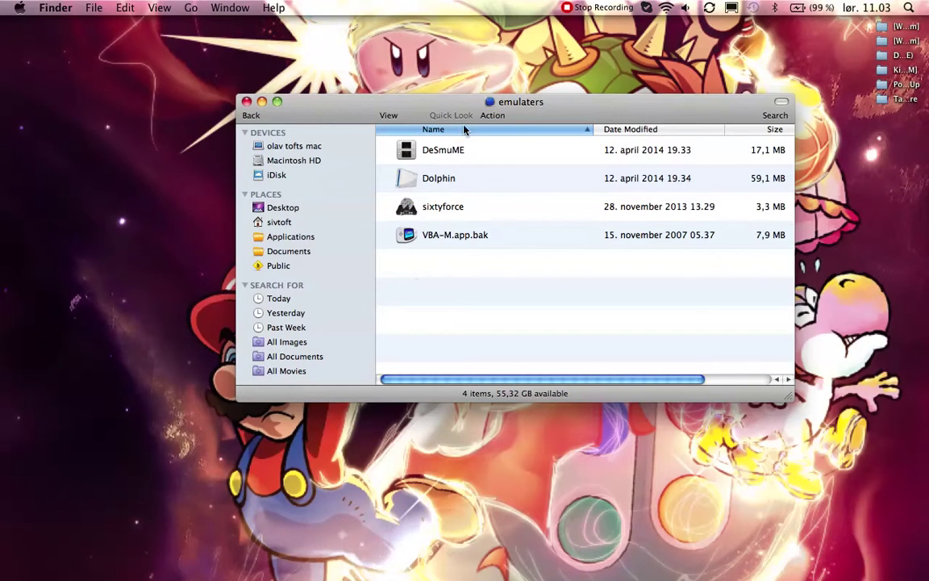
drag(406, 147, 176, 101)
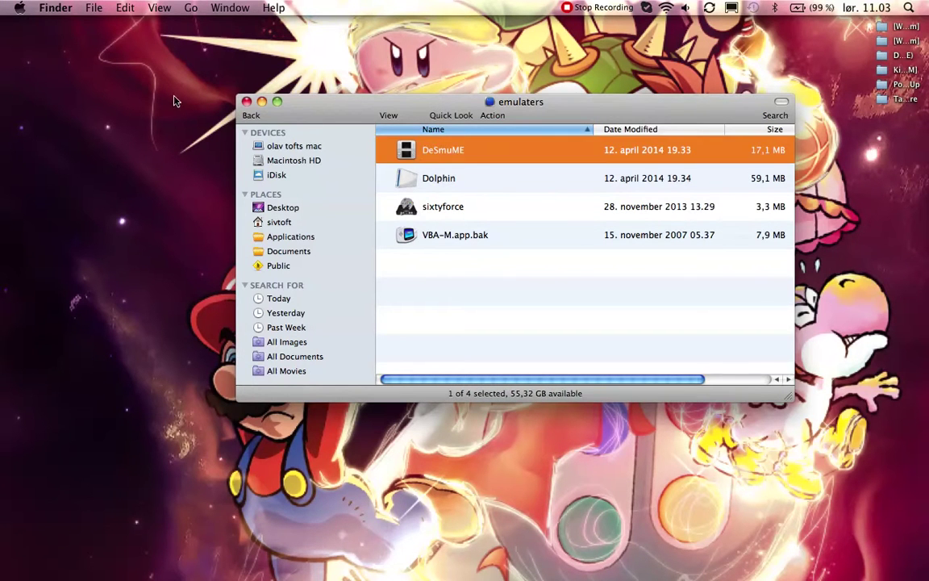
click(247, 101)
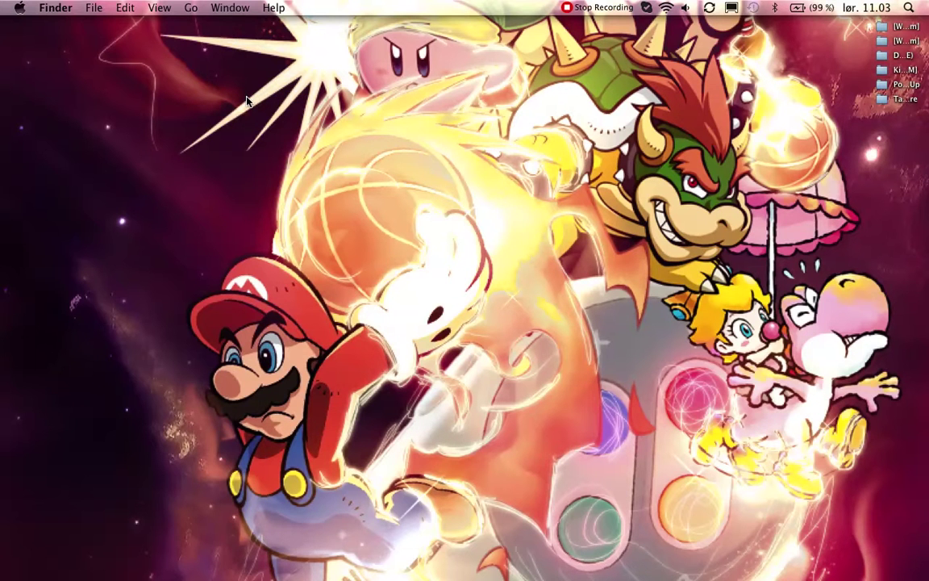
mouse_move(484, 565)
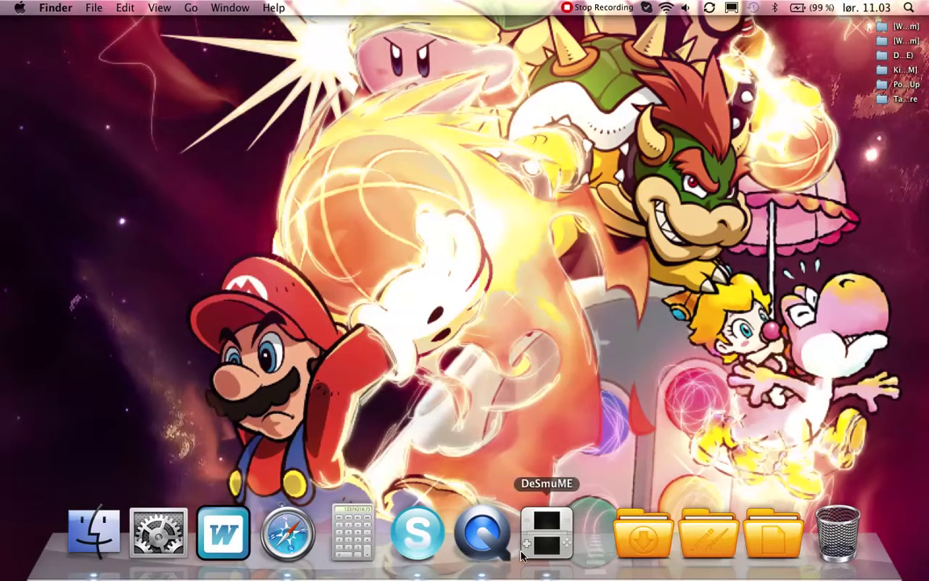
- Launch DeSmuME from the Dock, move its window to the top, and rotate it to portrait
click(522, 555)
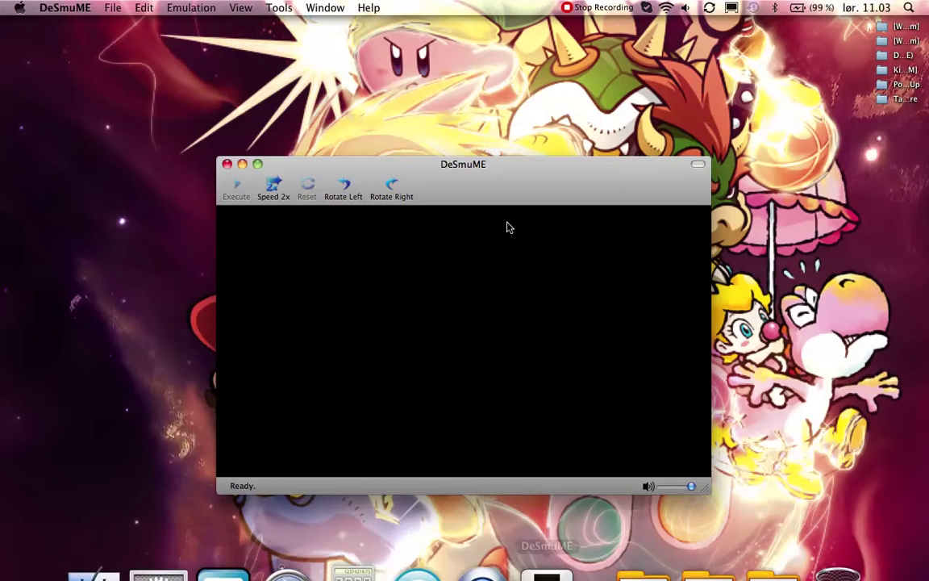
drag(525, 181, 523, 34)
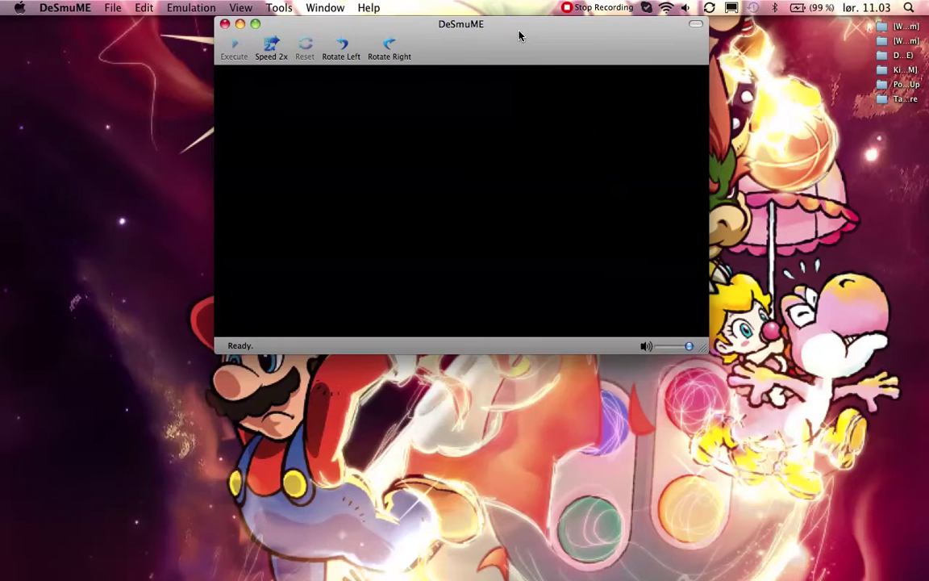
click(393, 53)
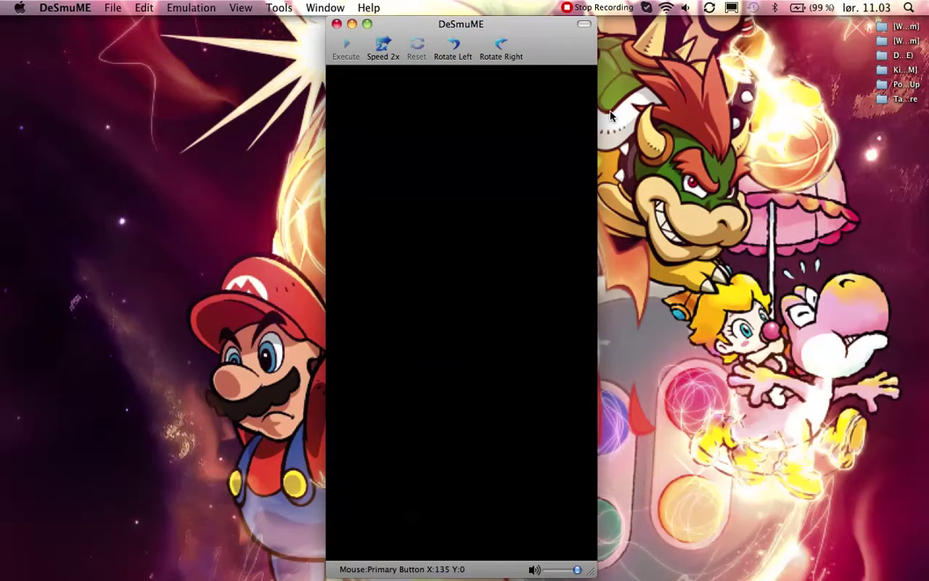
click(115, 7)
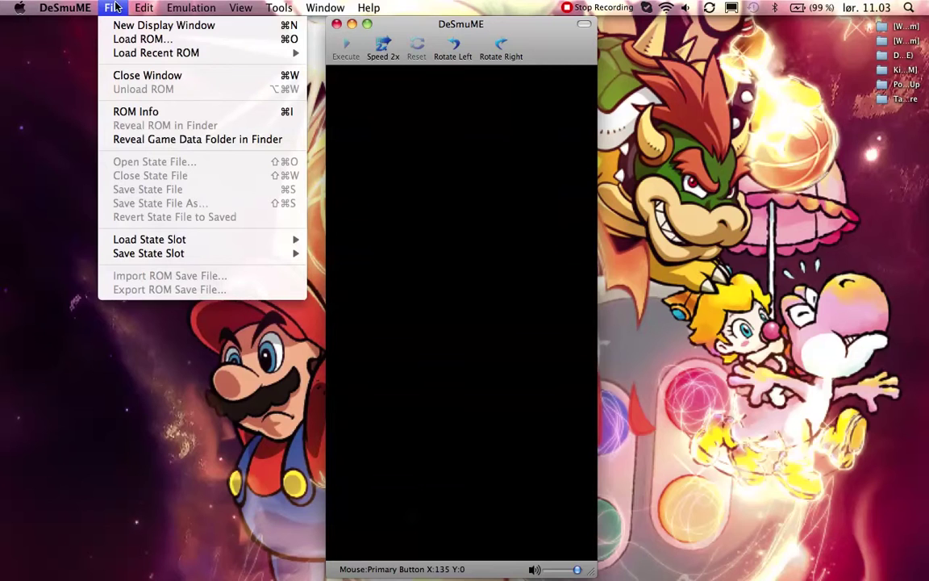
- Load the Ninjatown.nds ROM from the Ninjatown folder via File > Load ROM
click(214, 41)
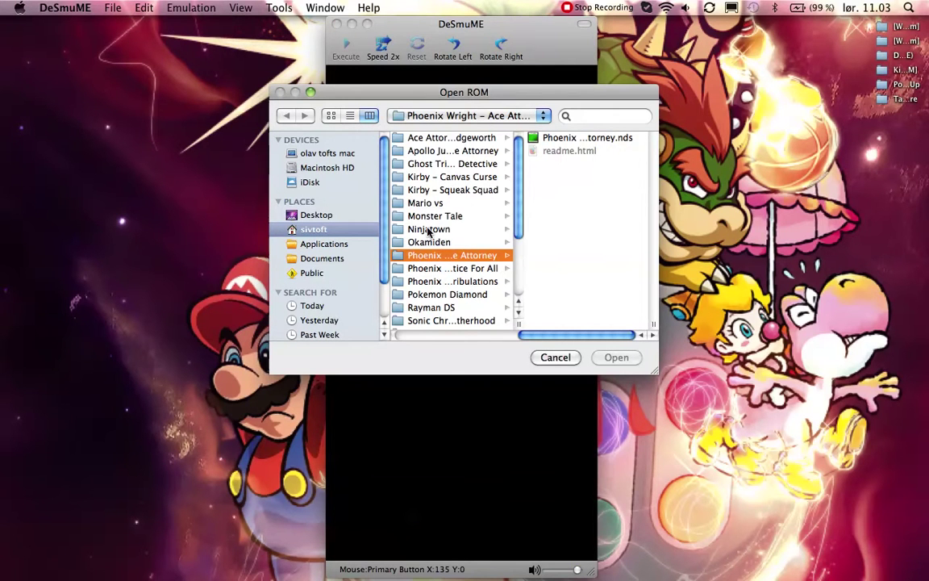
click(426, 230)
double_click(565, 139)
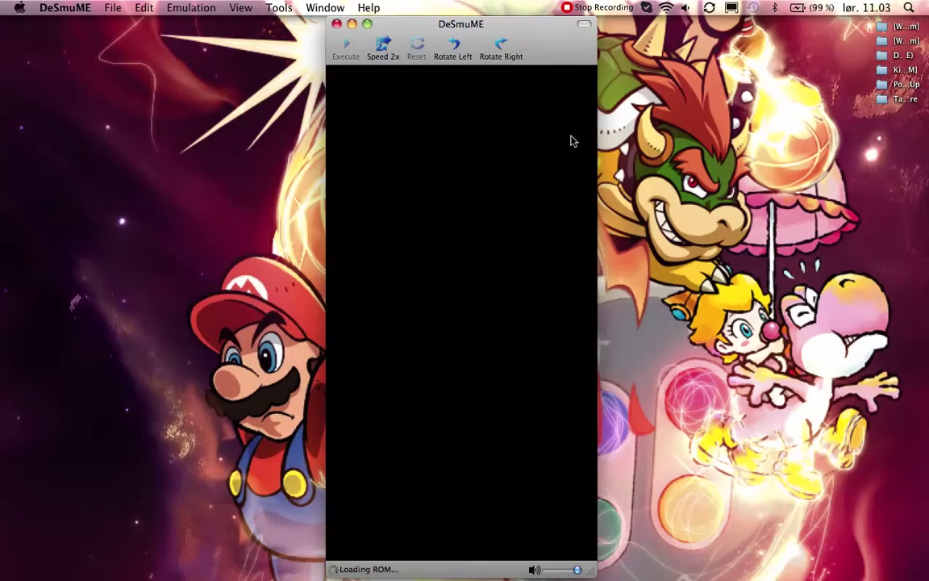
- Restore the saved game from save state Slot 1
click(113, 7)
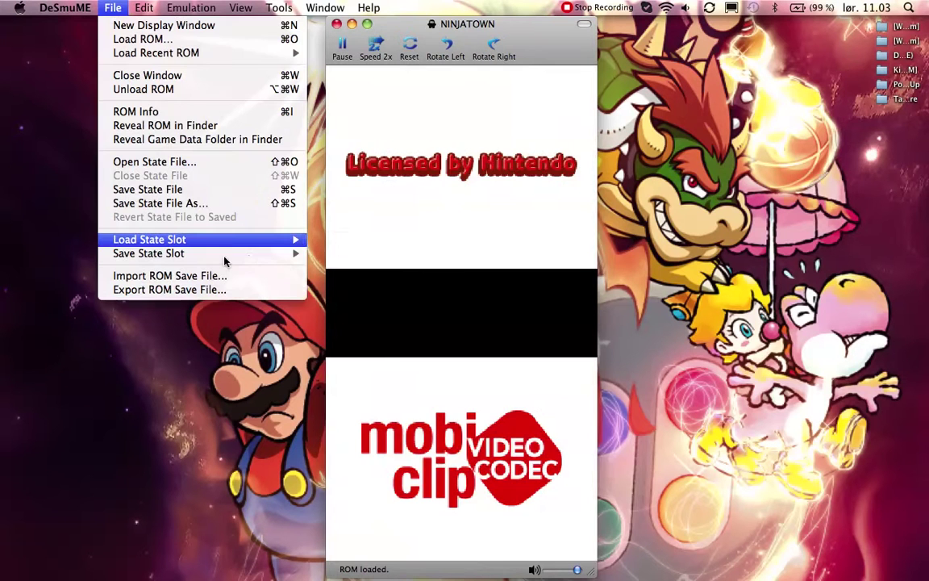
mouse_move(274, 253)
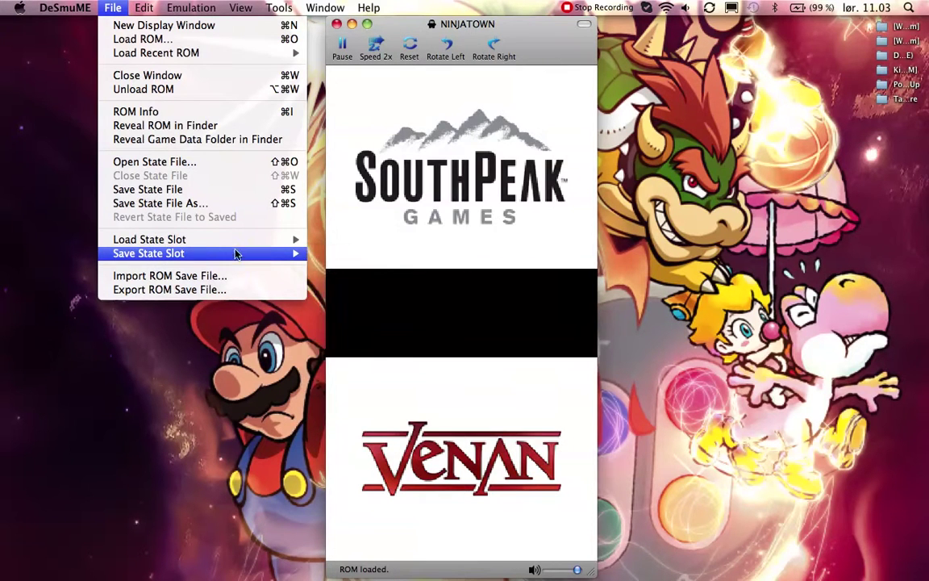
mouse_move(244, 241)
click(334, 240)
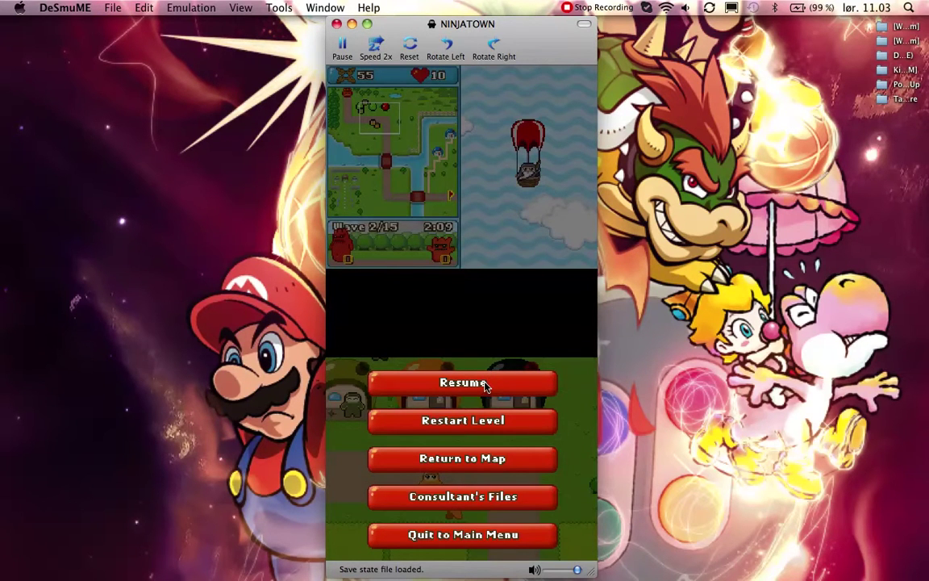
- Resume the paused game and pan the map to show the fence and pond
click(464, 382)
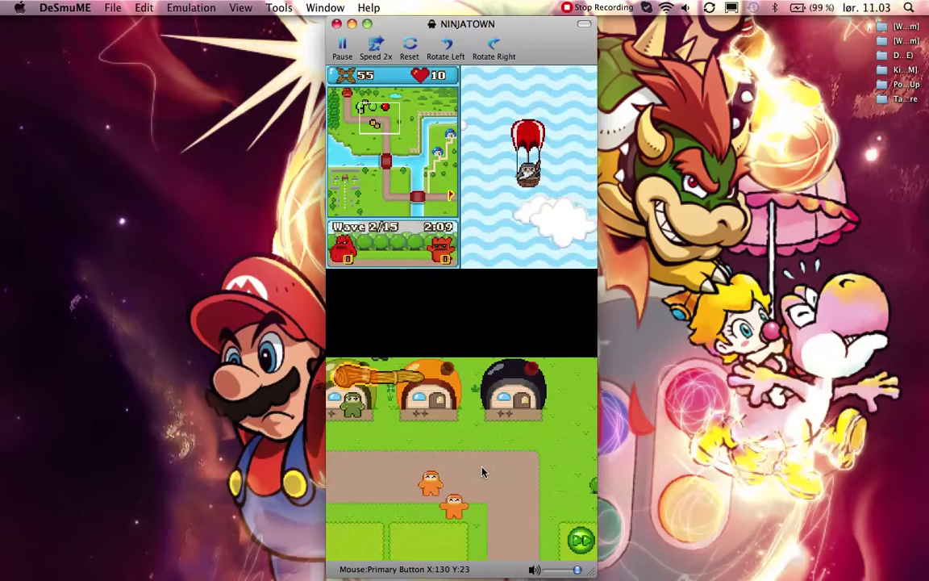
click(555, 435)
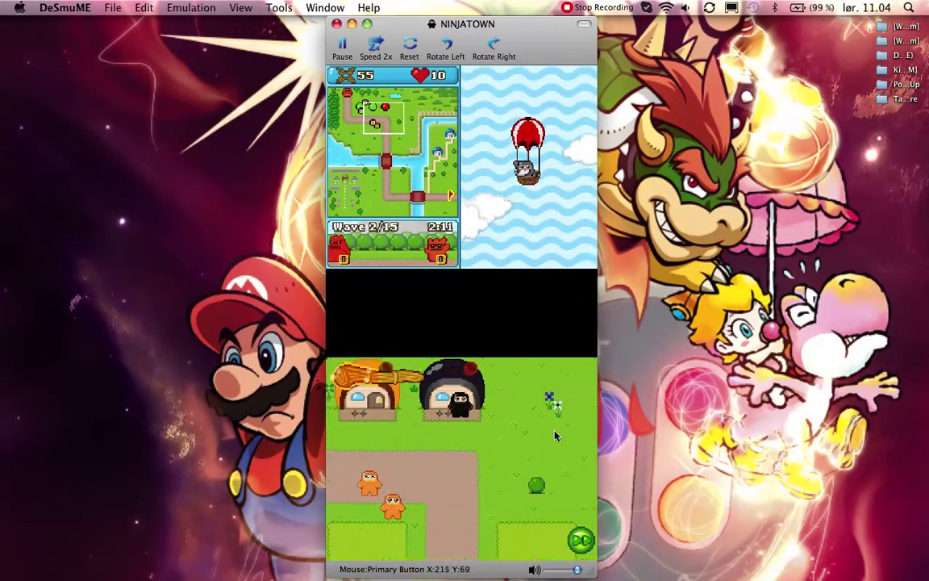
click(360, 460)
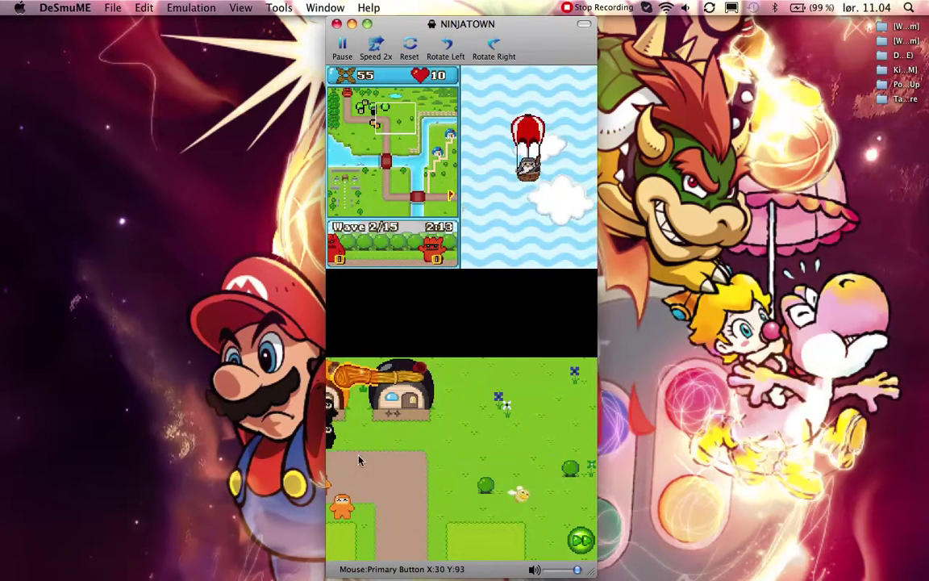
mouse_move(533, 436)
mouse_down()
mouse_move(327, 472)
mouse_move(348, 468)
mouse_move(447, 406)
mouse_move(469, 409)
mouse_move(431, 515)
mouse_move(411, 519)
mouse_up()
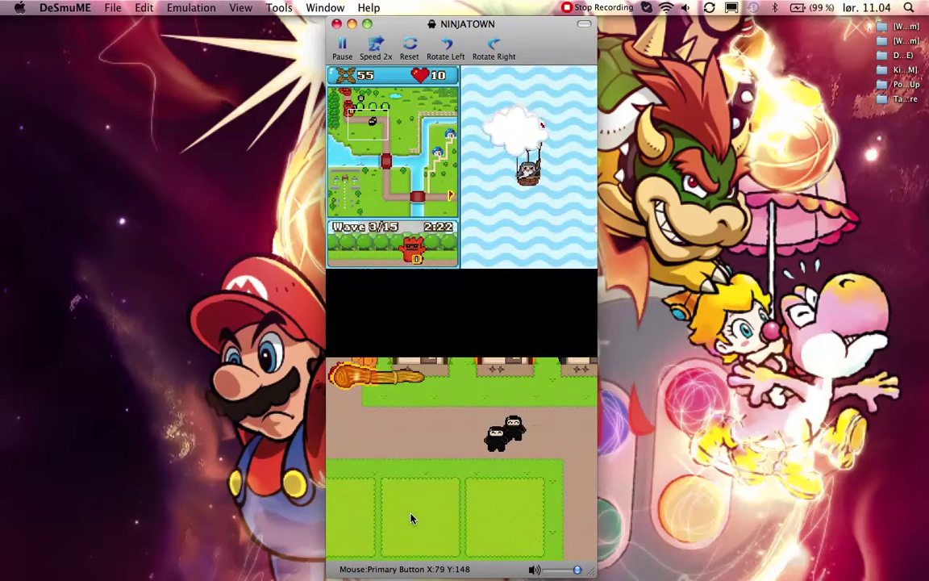
- Build a Sniper Ninja Hut on the middle plot, leaving 25 coins
click(410, 518)
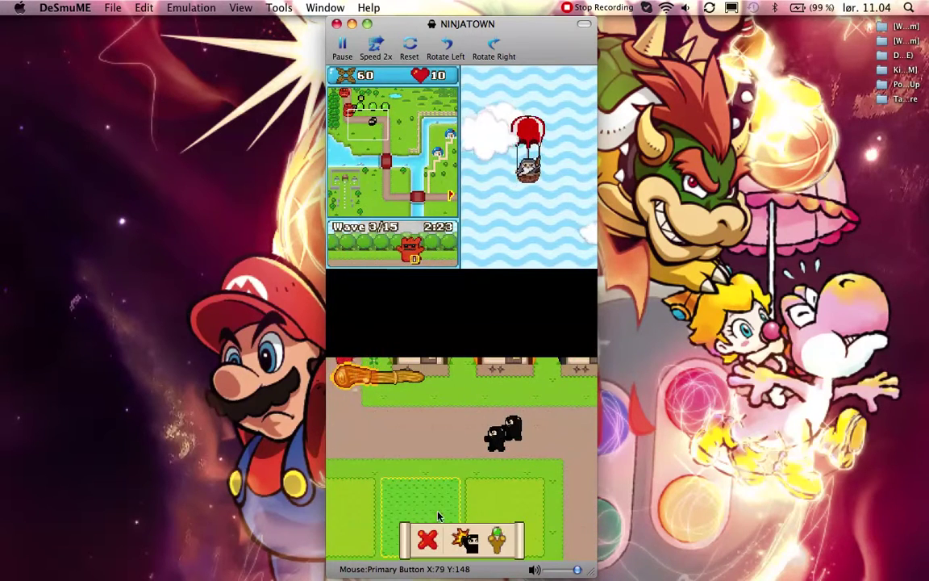
click(498, 542)
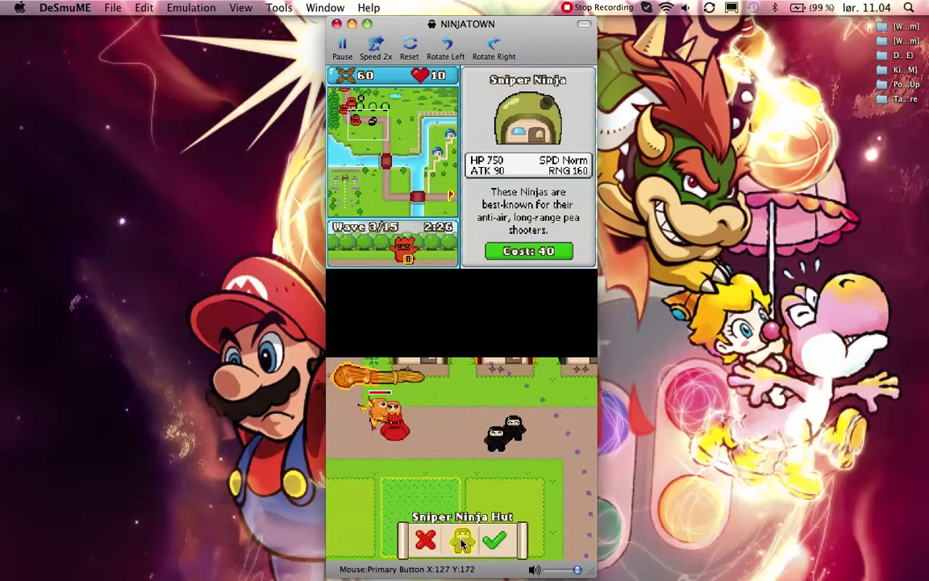
click(495, 542)
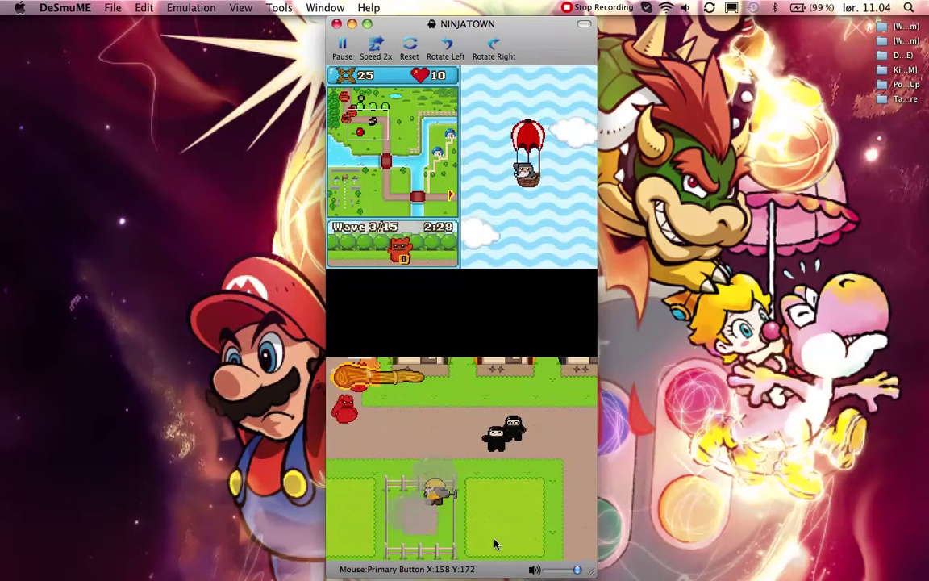
- Close the Ninjatown game window, then close the empty DeSmuME window
click(337, 24)
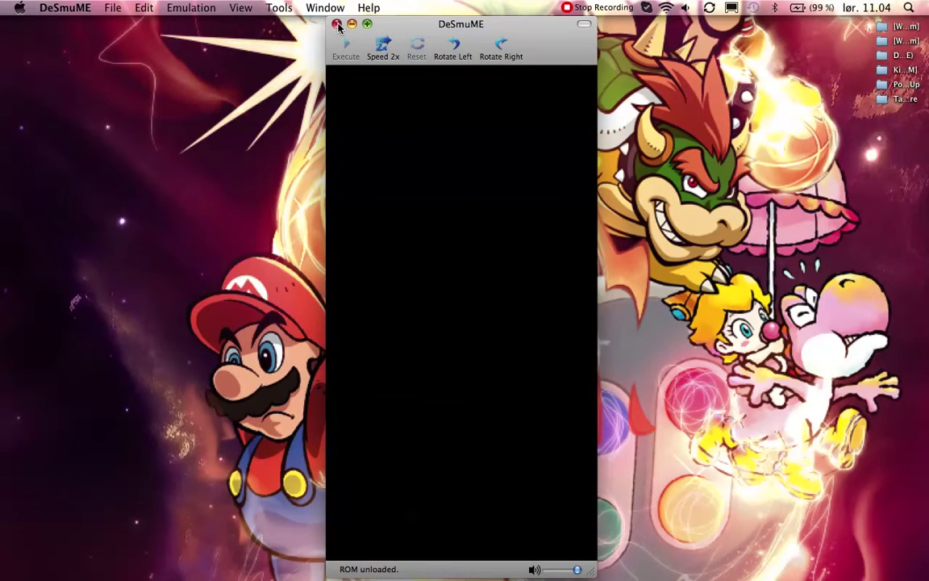
click(338, 24)
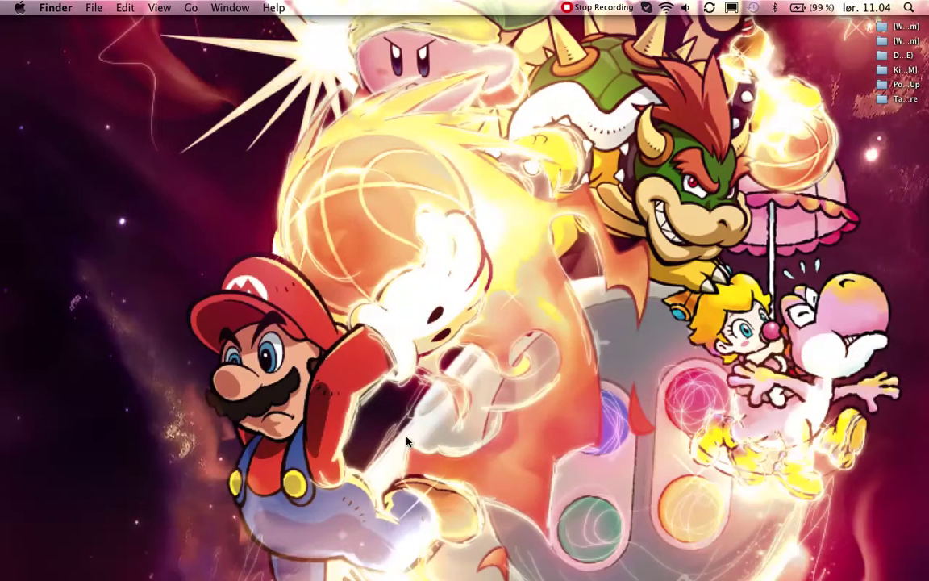
mouse_move(494, 578)
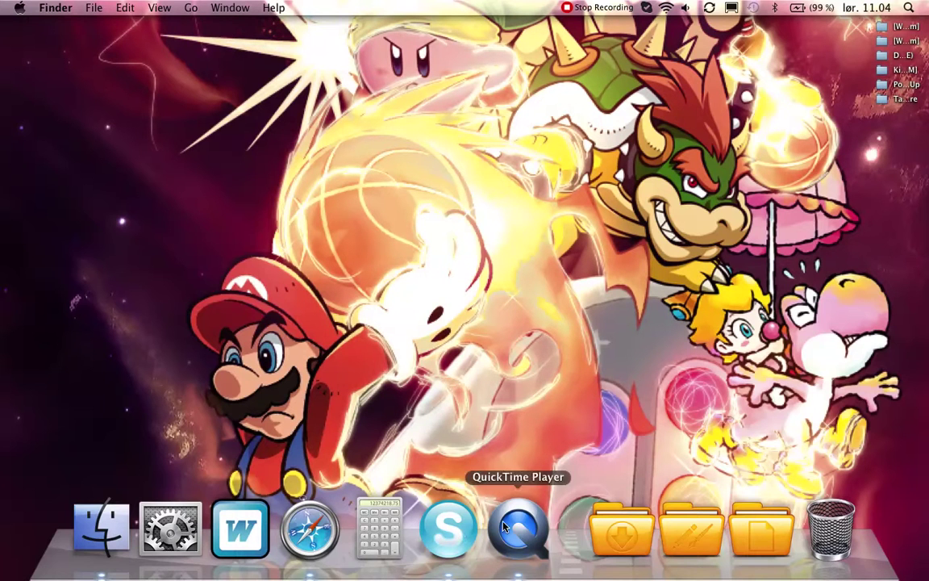